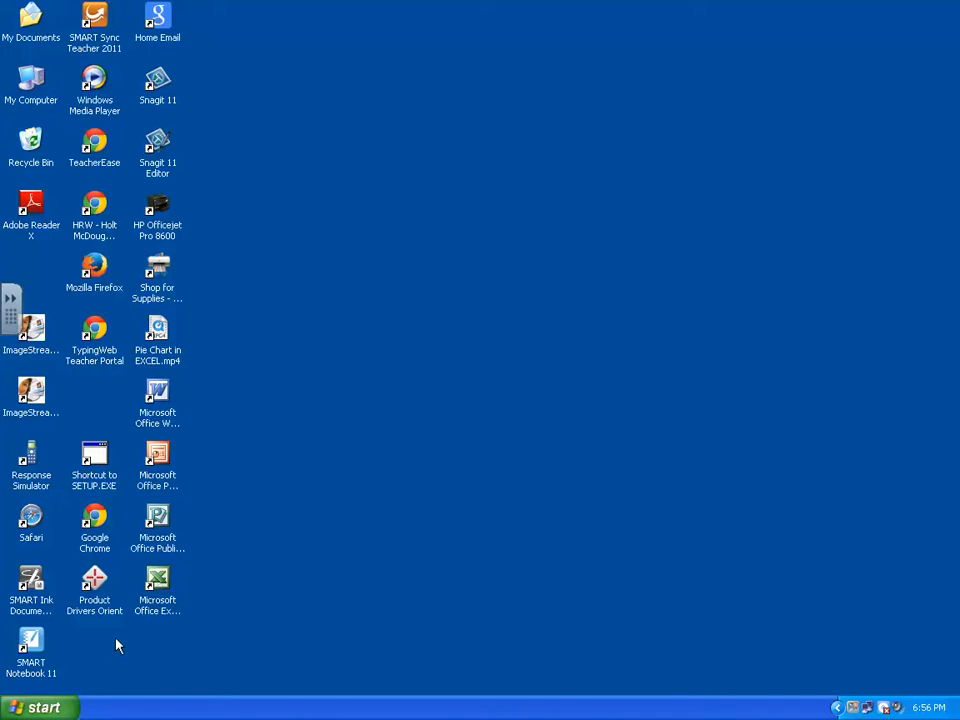
{"action": "left_click", "coordinate": [40, 706]}
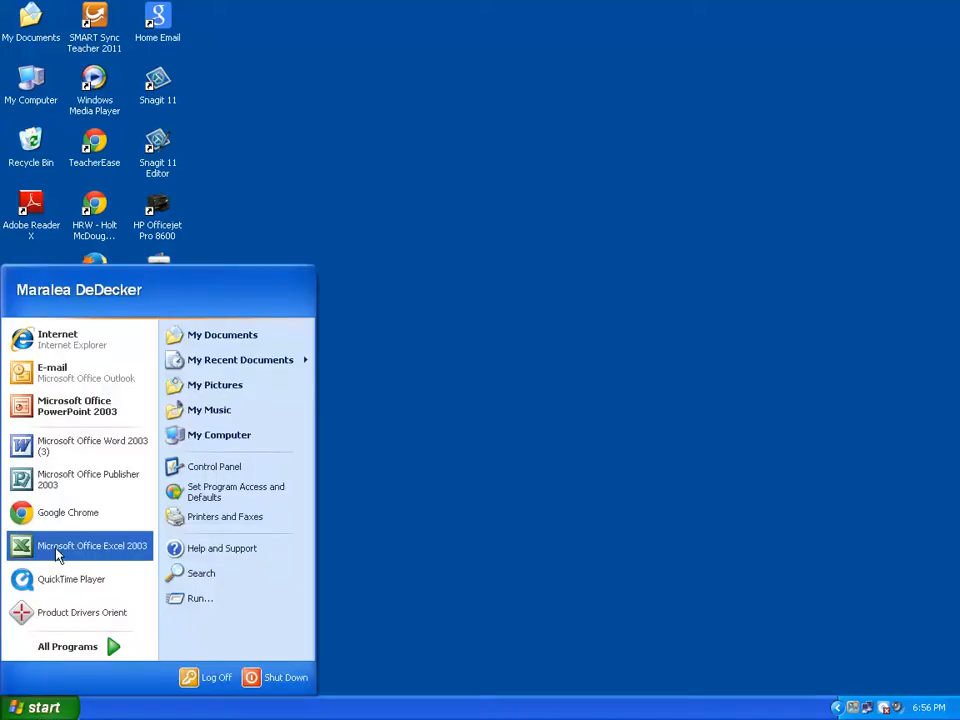
{"action": "left_click", "coordinate": [51, 647]}
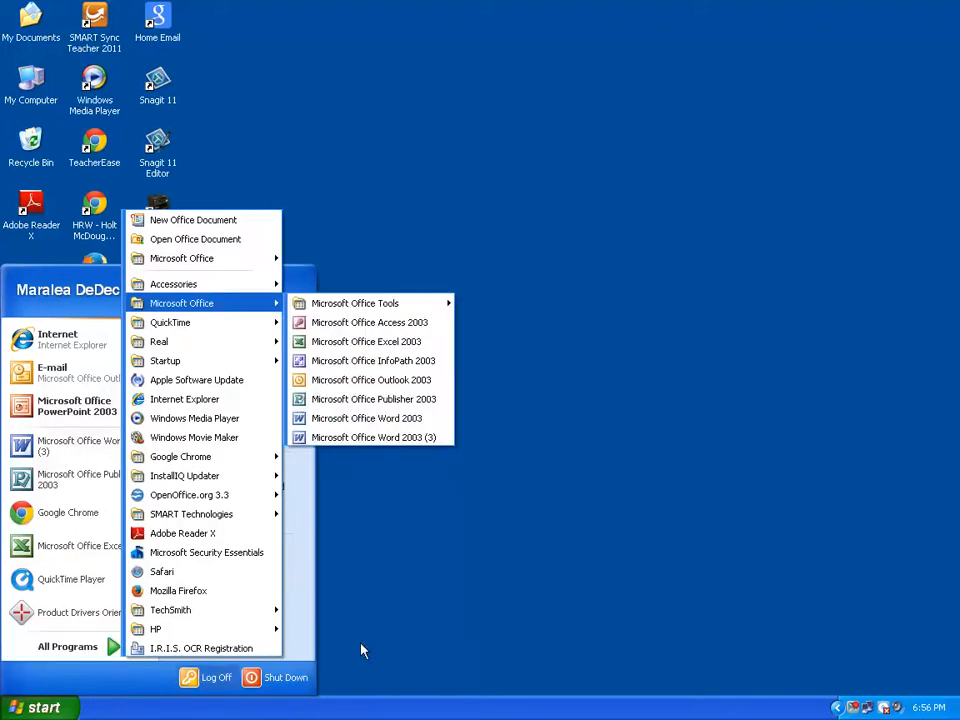
{"action": "left_click", "coordinate": [489, 621]}
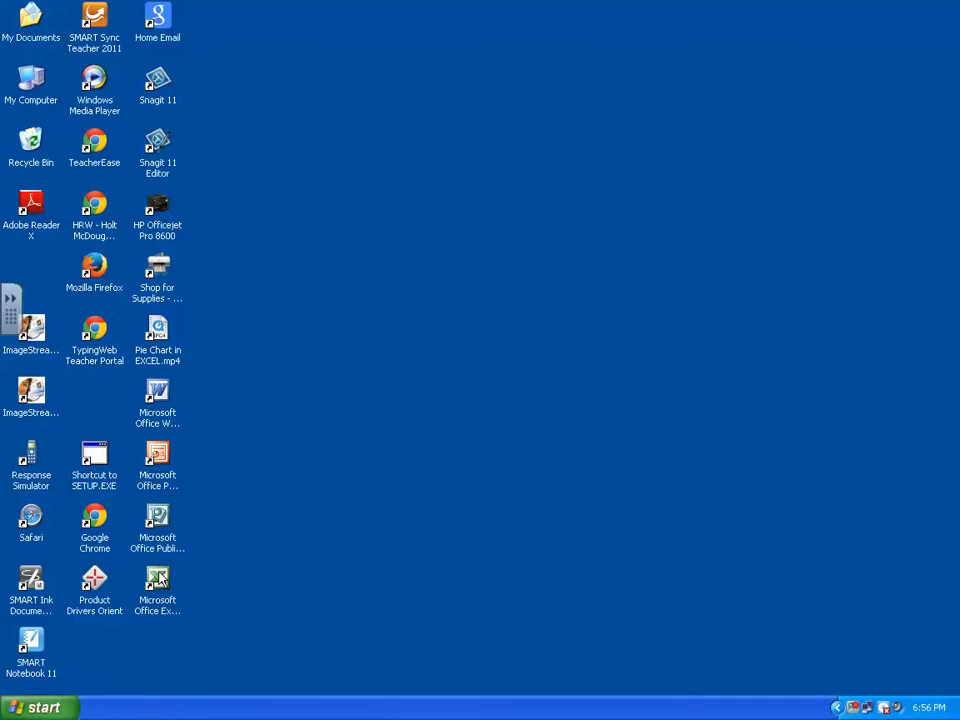
Open Microsoft Excel and enter "Favorite Candy Column Chart by" followed by the teacher's name and "6th" in cell A1
{"action": "double_click", "coordinate": [160, 595]}
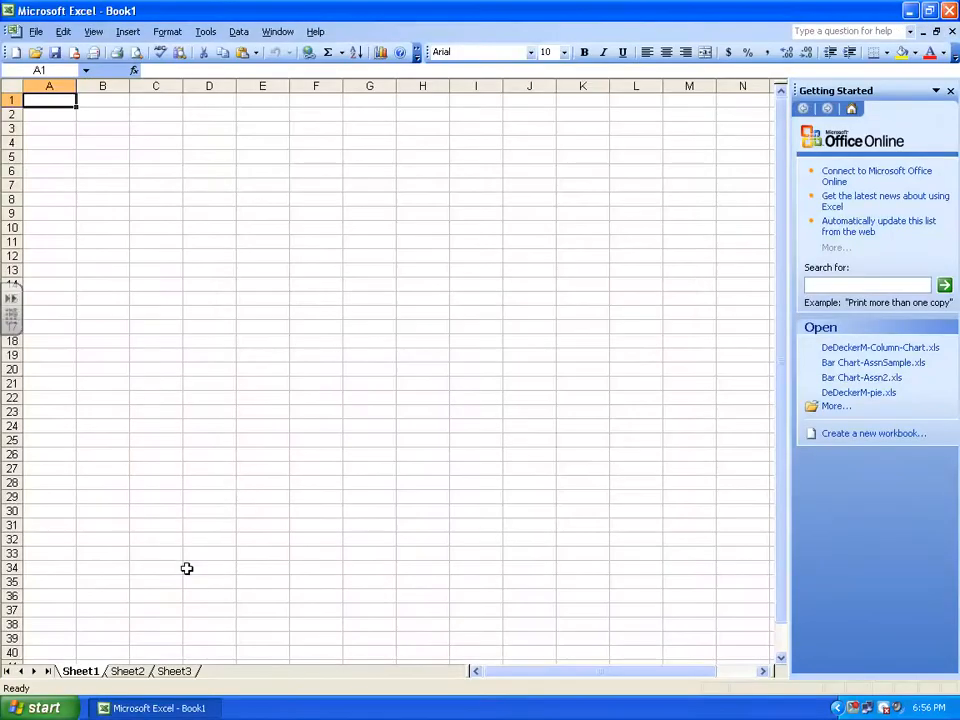
{"action": "double_click", "coordinate": [60, 100]}
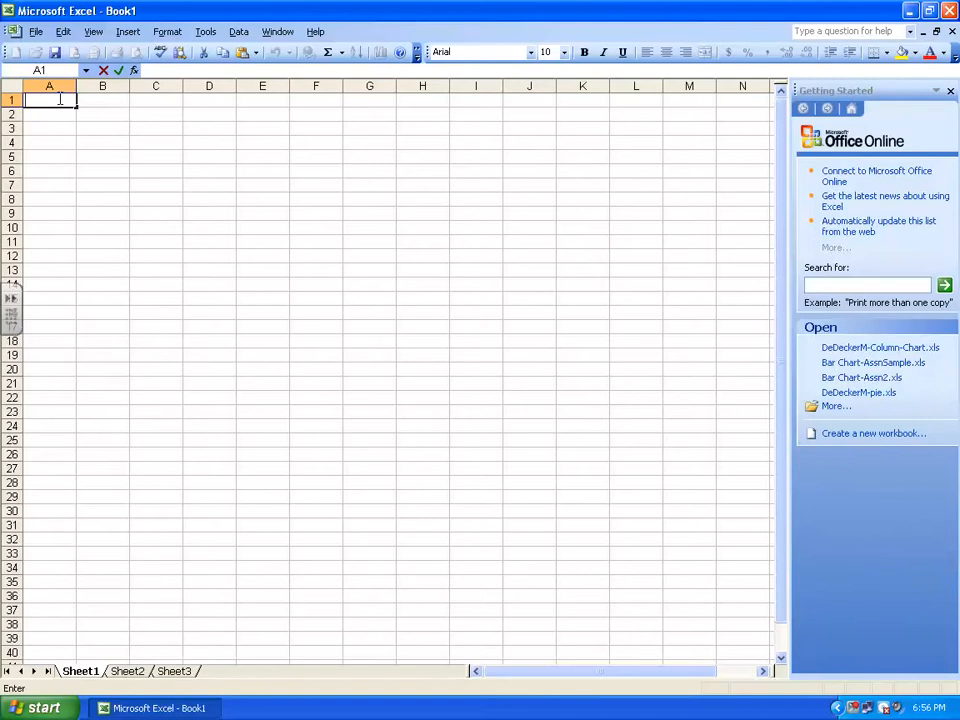
{"action": "type", "text": "Favorite Candy Column Chart by Mrs. DeDecker 6th"}
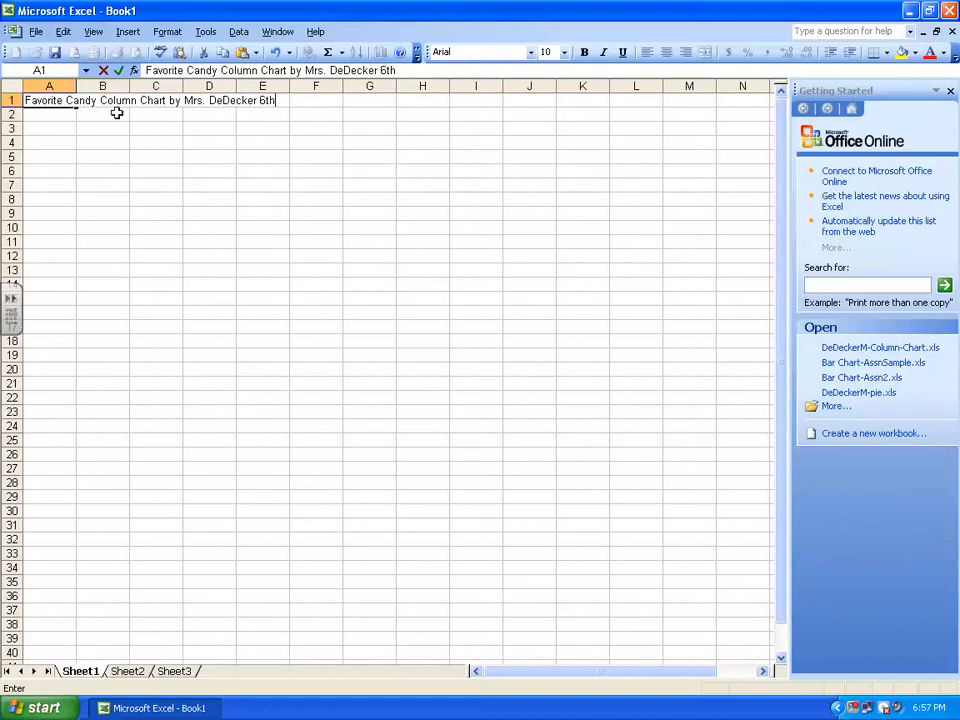
Widen column A to fit the whole title and enter the heading "Favorite Candy" in cell A2
{"action": "left_click", "coordinate": [57, 85]}
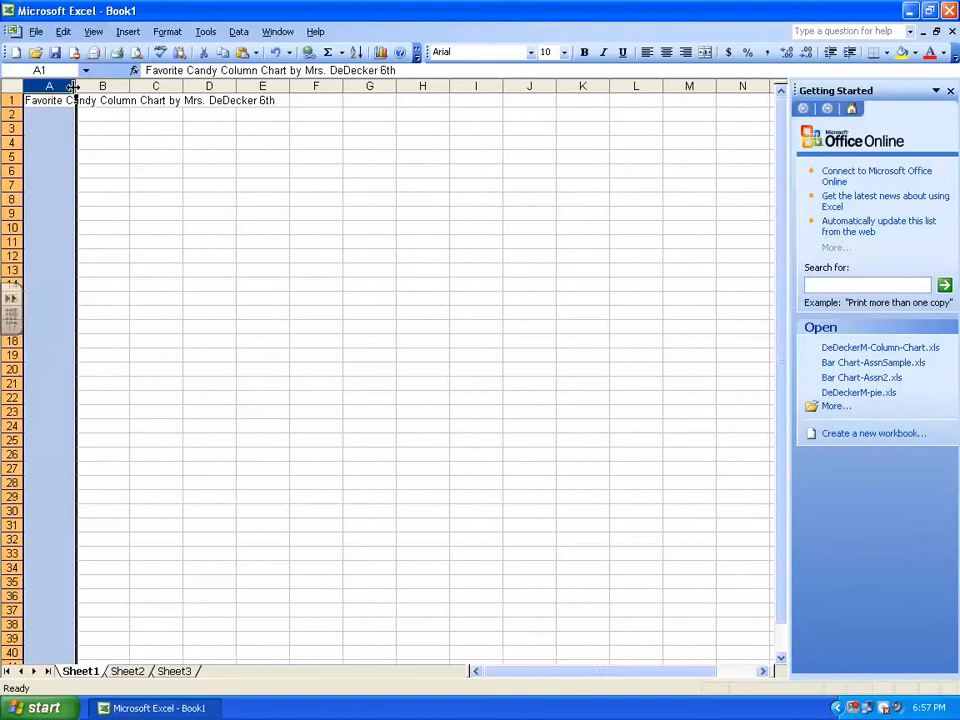
{"action": "left_click_drag", "start_coordinate": [73, 87], "coordinate": [282, 87]}
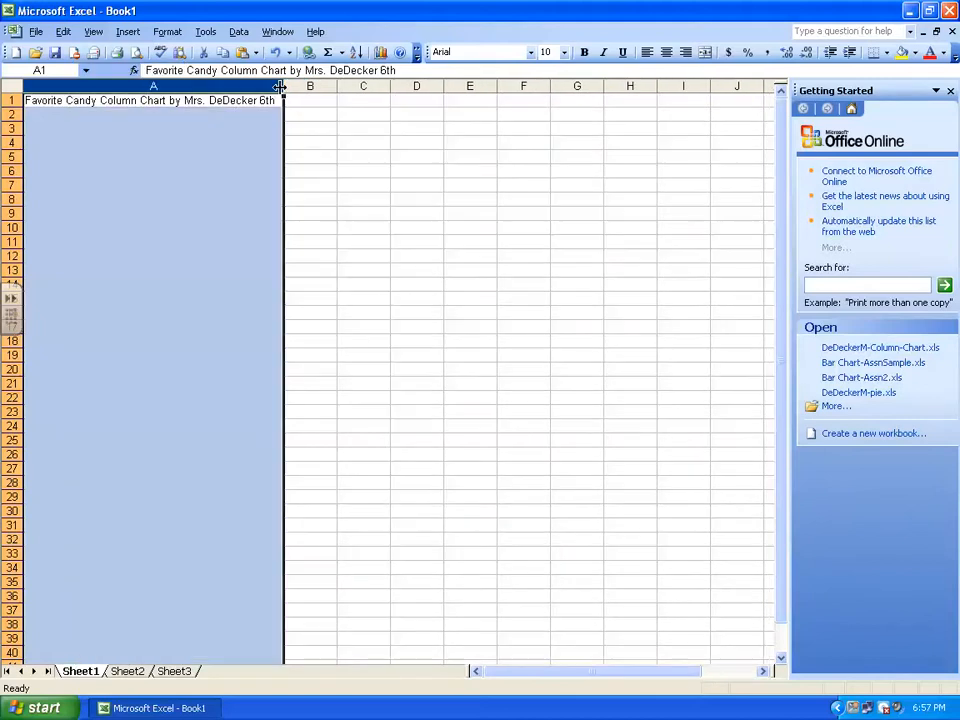
{"action": "left_click", "coordinate": [53, 114]}
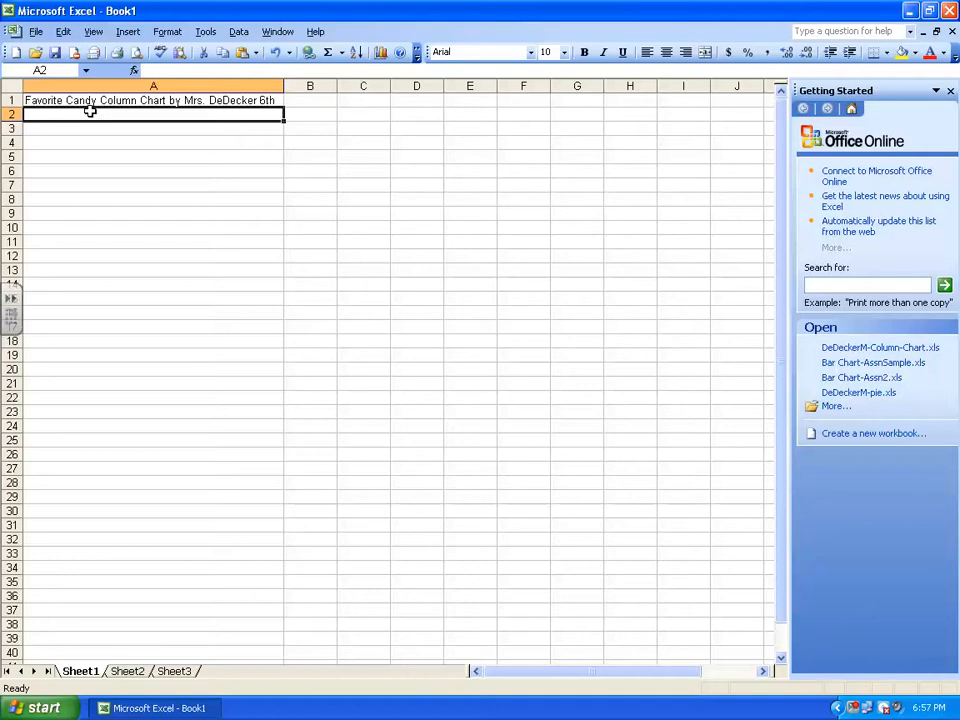
{"action": "type", "text": "Favorite Candy"}
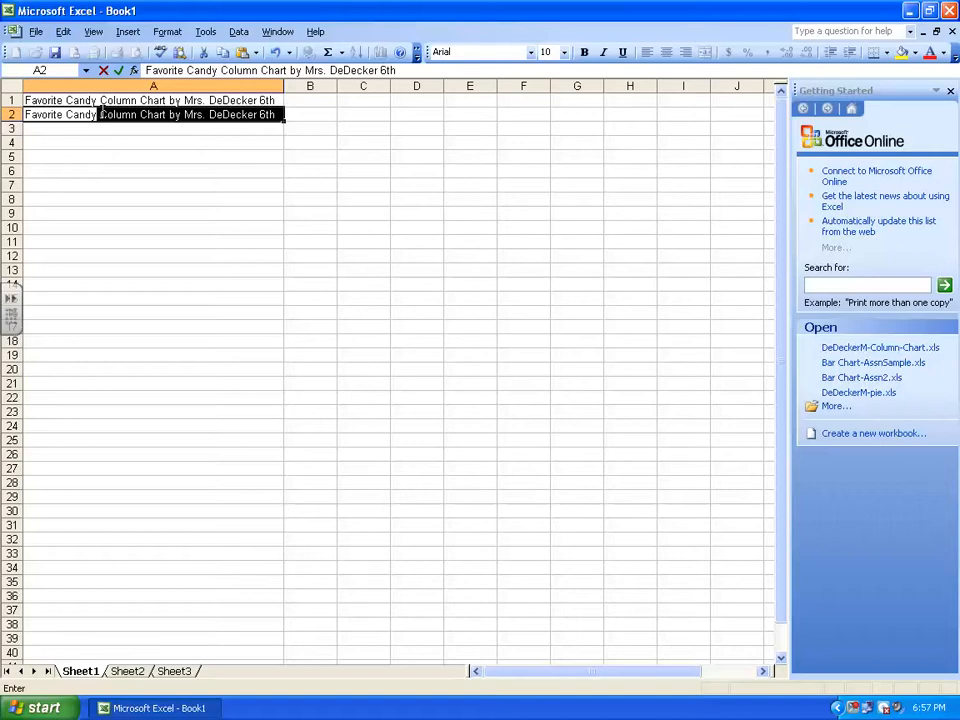
{"action": "key", "text": "Delete"}
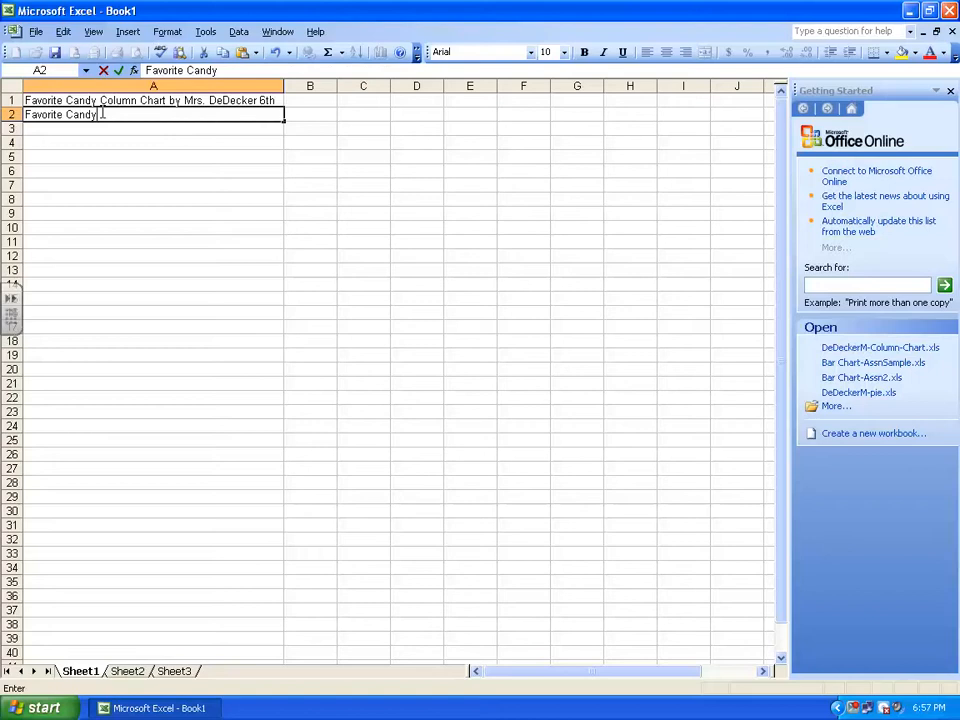
Enter the heading "# of Students" in cell B2 and widen column B to fit it
{"action": "left_click", "coordinate": [316, 114]}
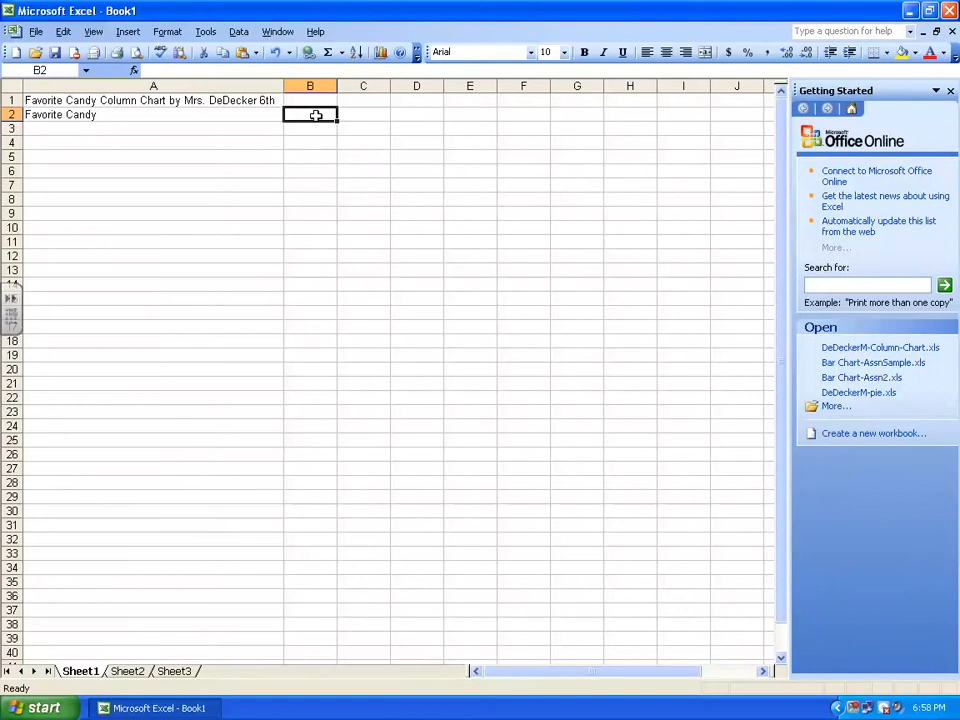
{"action": "type", "text": "#"}
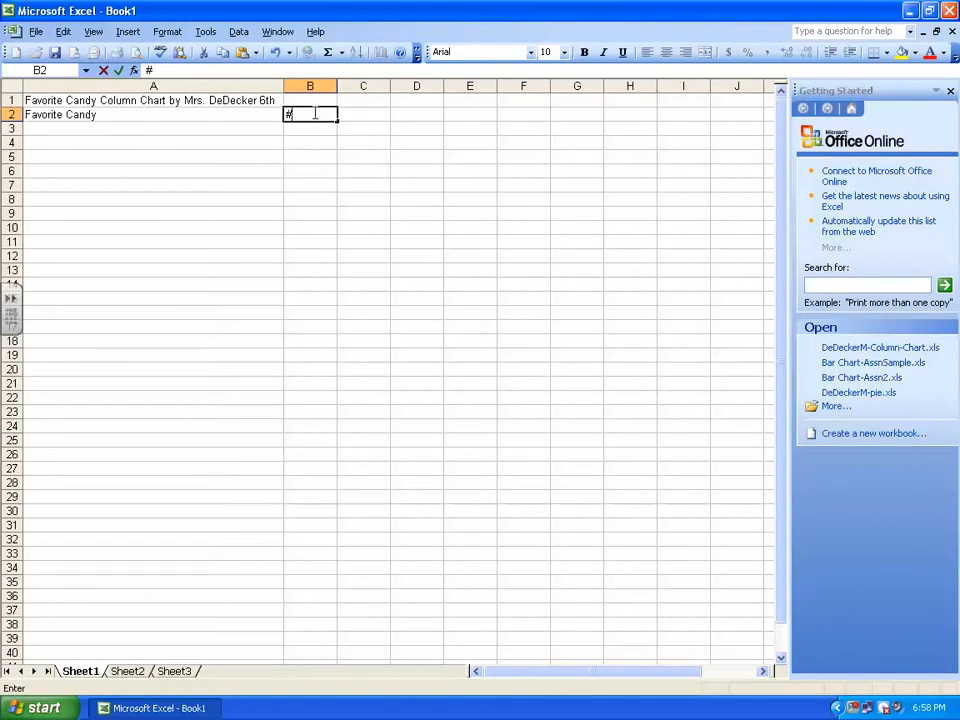
{"action": "type", "text": " of Students"}
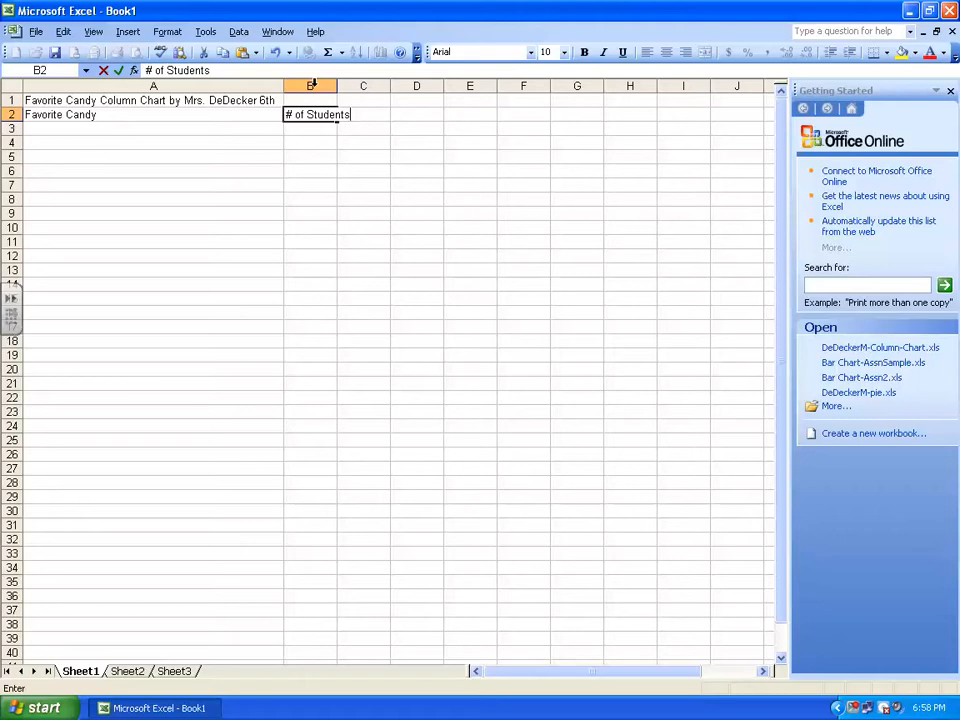
{"action": "left_click", "coordinate": [310, 86]}
{"action": "left_click_drag", "start_coordinate": [339, 87], "coordinate": [365, 87]}
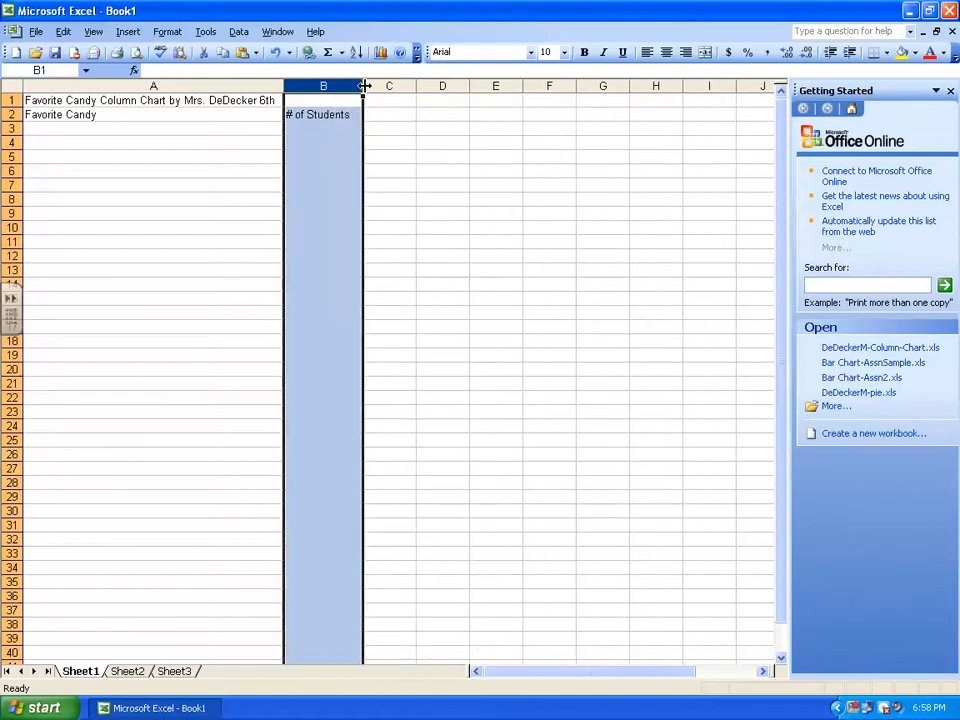
List the candies Starbursts, Skittles, Nerds, Chocolate and Red Licorice in cells A3 to A7
{"action": "left_click", "coordinate": [37, 130]}
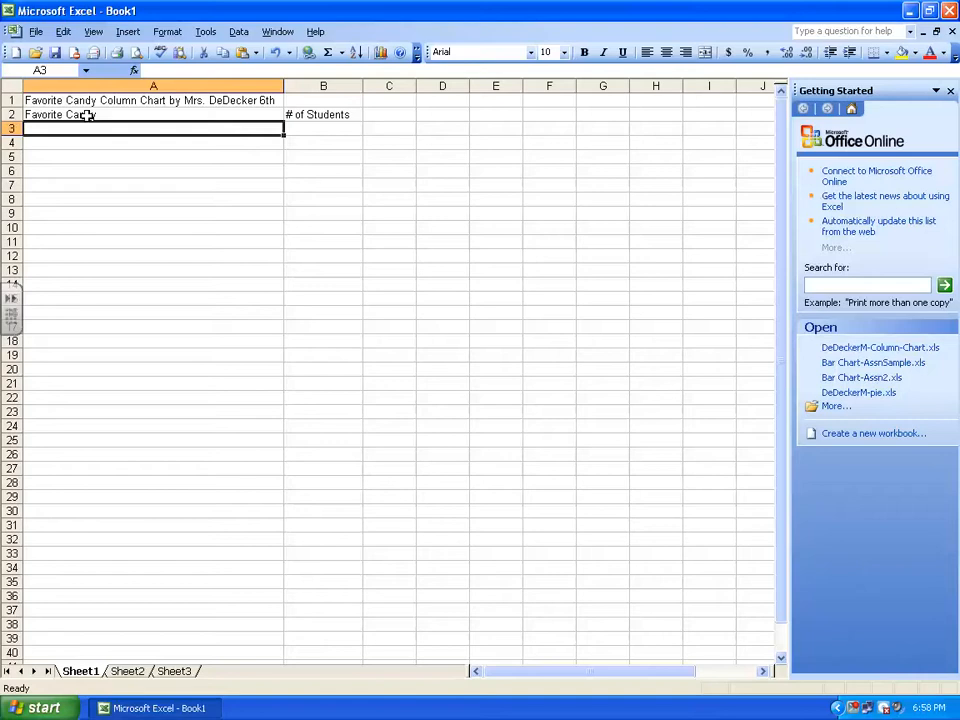
{"action": "type", "text": "Starbursts"}
{"action": "key", "text": "Return"}
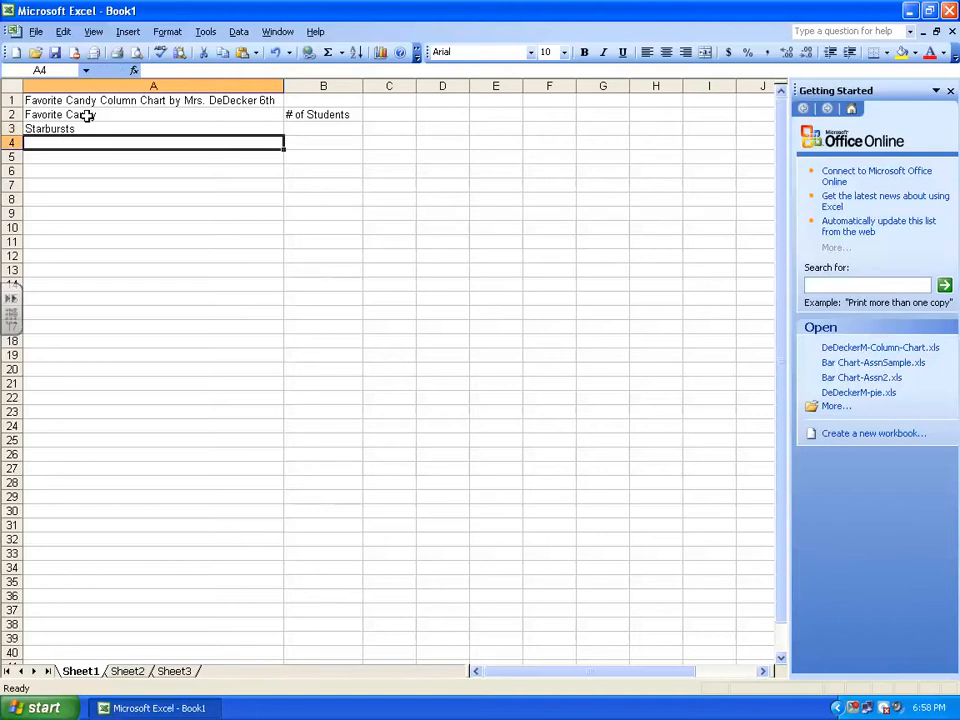
{"action": "type", "text": "Skittles"}
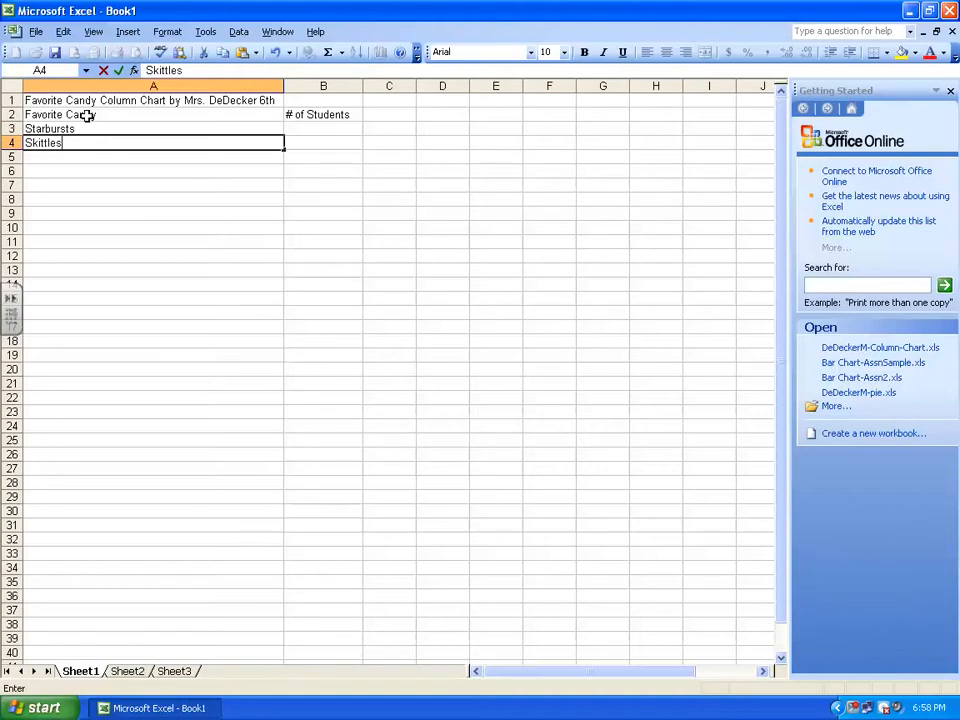
{"action": "key", "text": "Return"}
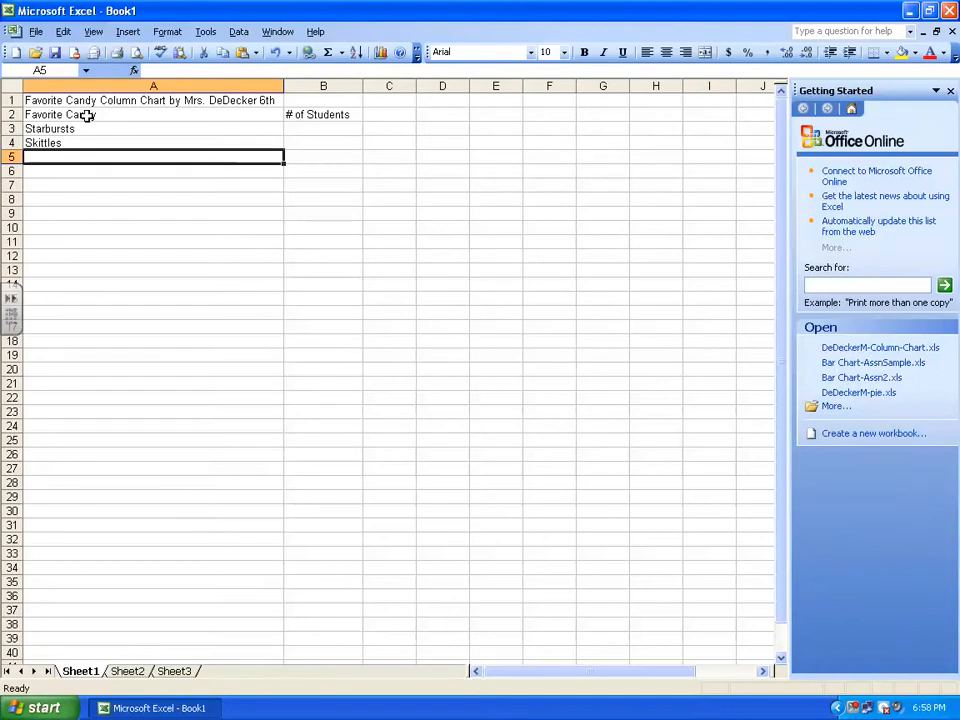
{"action": "type", "text": "Nerds"}
{"action": "key", "text": "Return"}
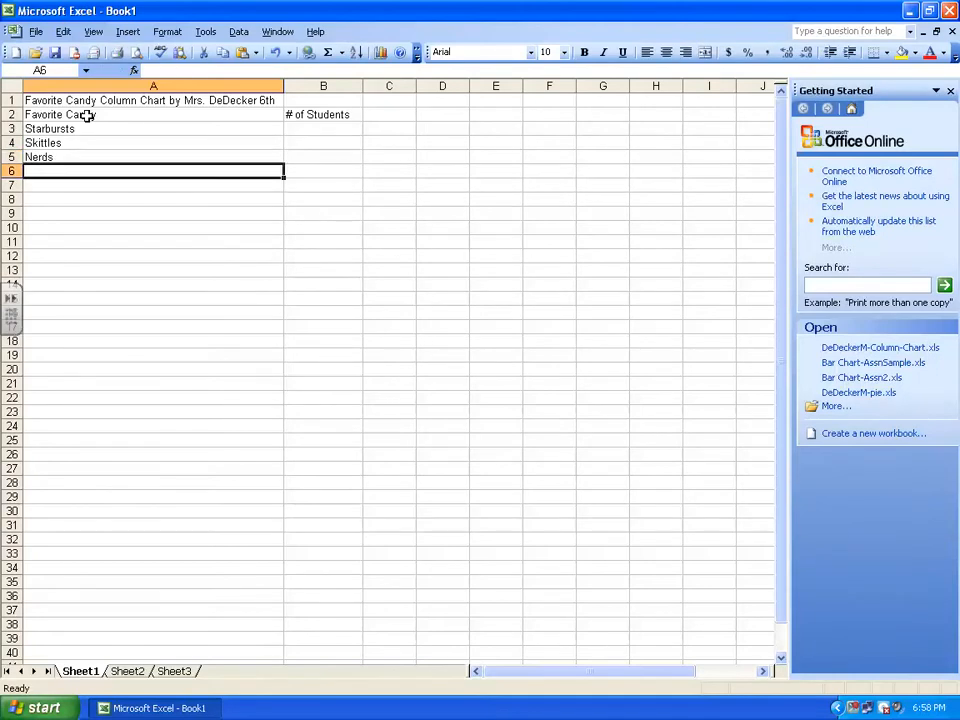
{"action": "type", "text": "Chocolate"}
{"action": "key", "text": "Return"}
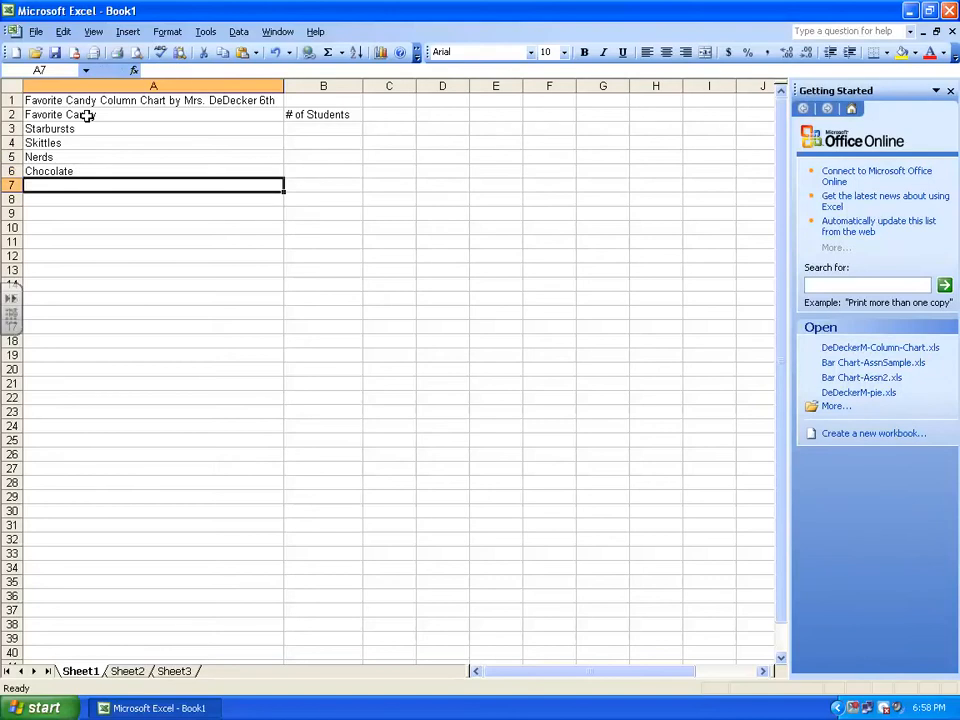
{"action": "type", "text": "Re"}
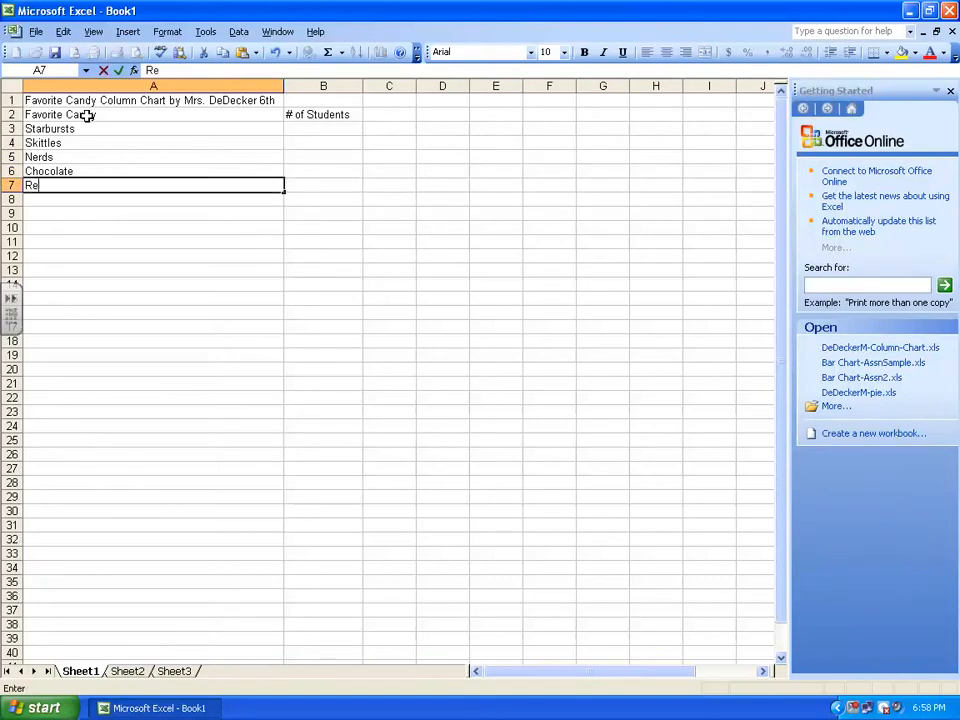
{"action": "type", "text": "d Licorice"}
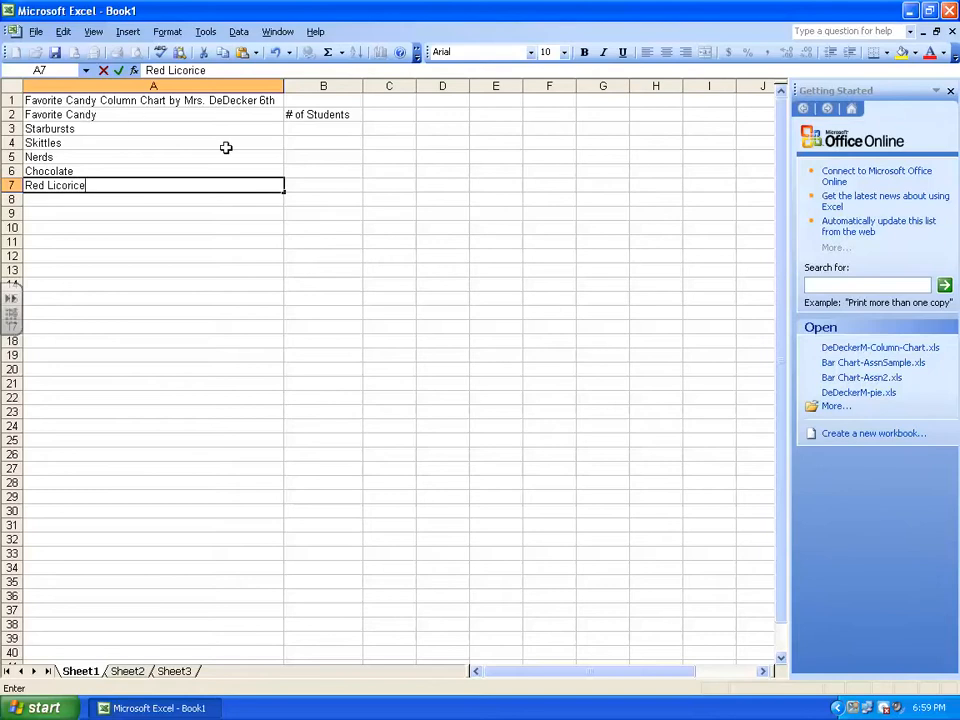
Fill in the student counts 20, 5, 15, 8 and 12 in cells B3 to B7
{"action": "left_click", "coordinate": [301, 127]}
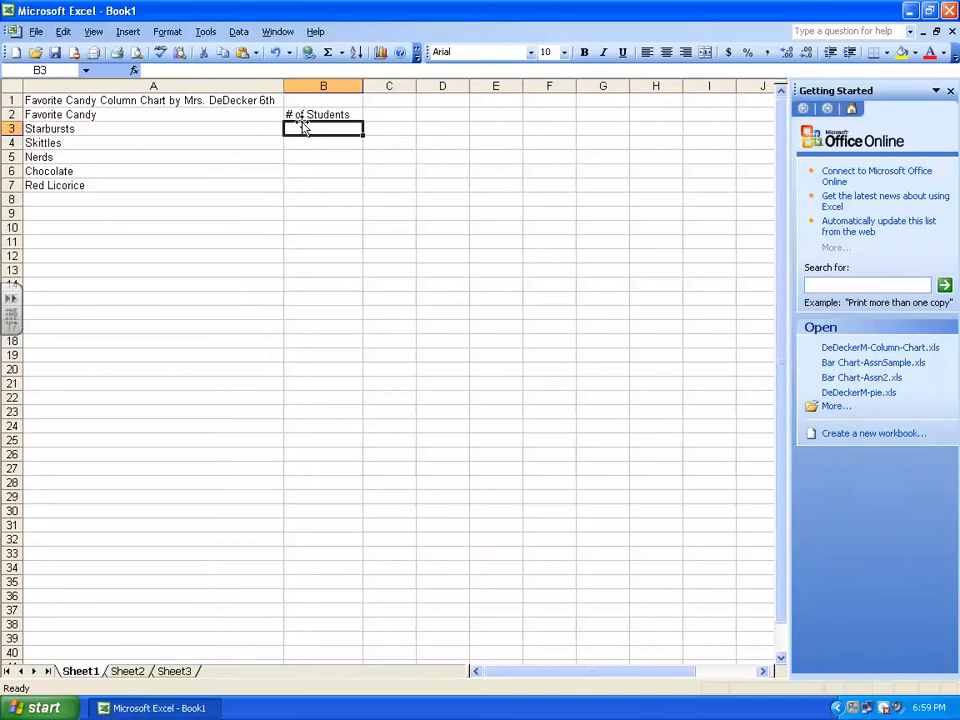
{"action": "type", "text": "20"}
{"action": "key", "text": "Return"}
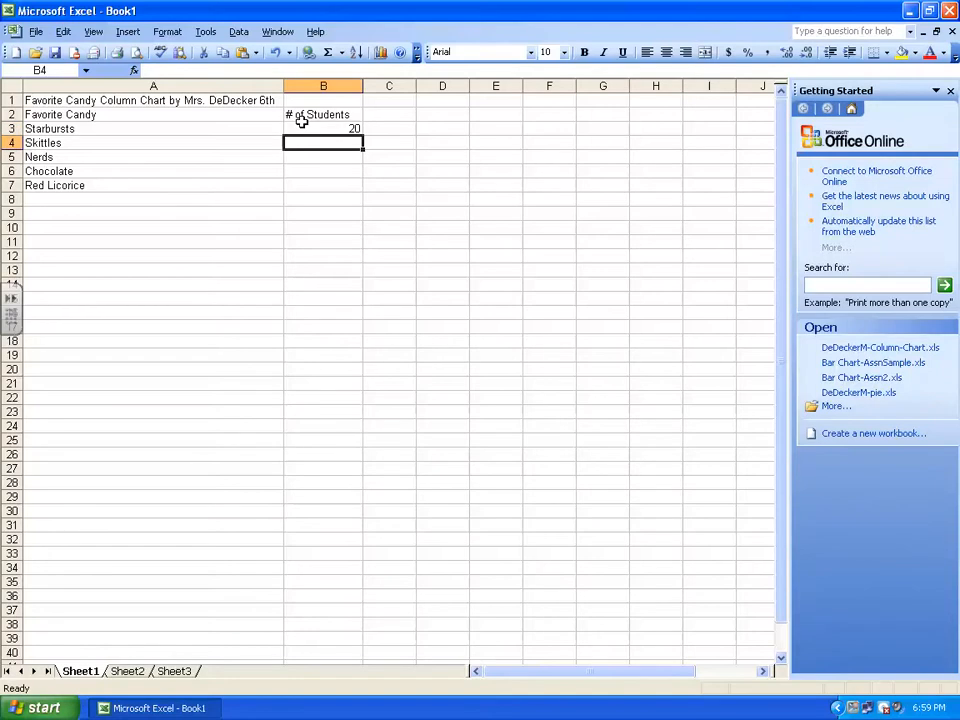
{"action": "type", "text": "5"}
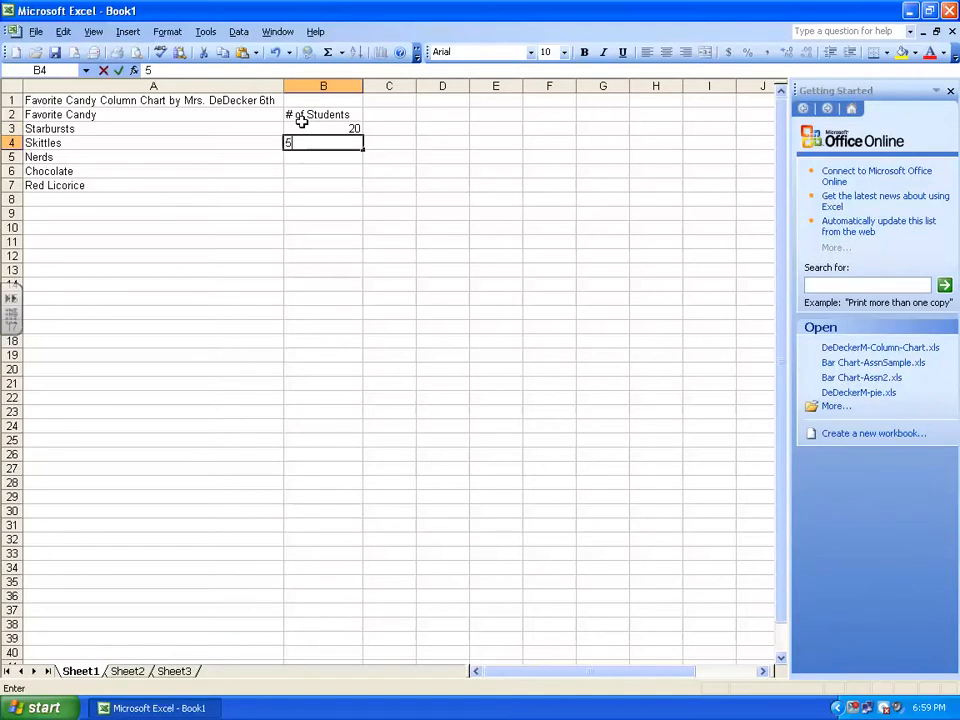
{"action": "key", "text": "Return"}
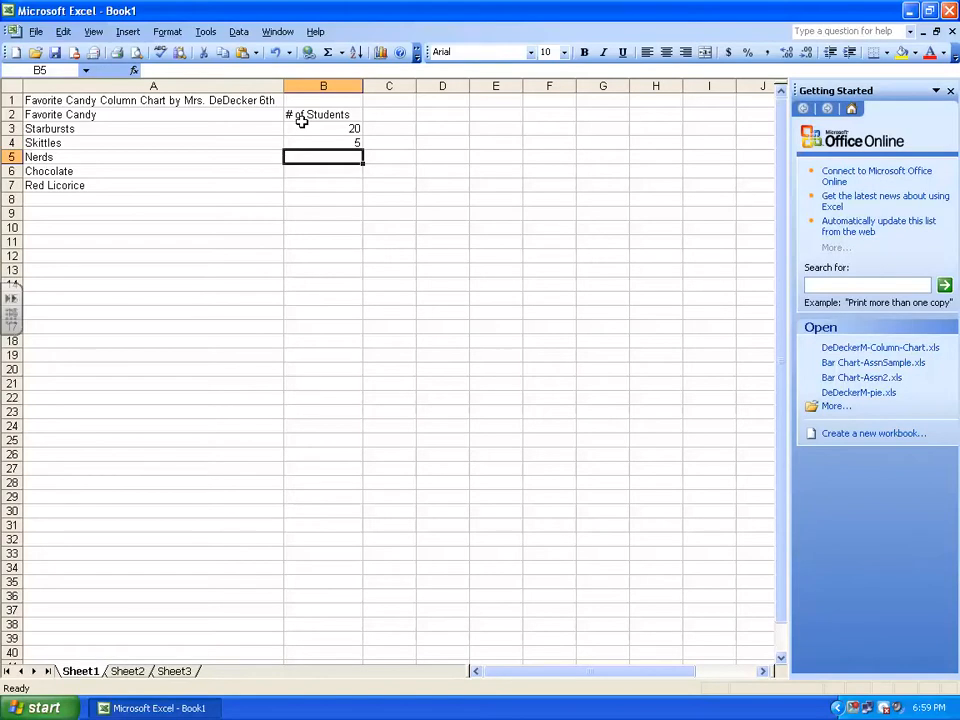
{"action": "type", "text": "15"}
{"action": "key", "text": "Return"}
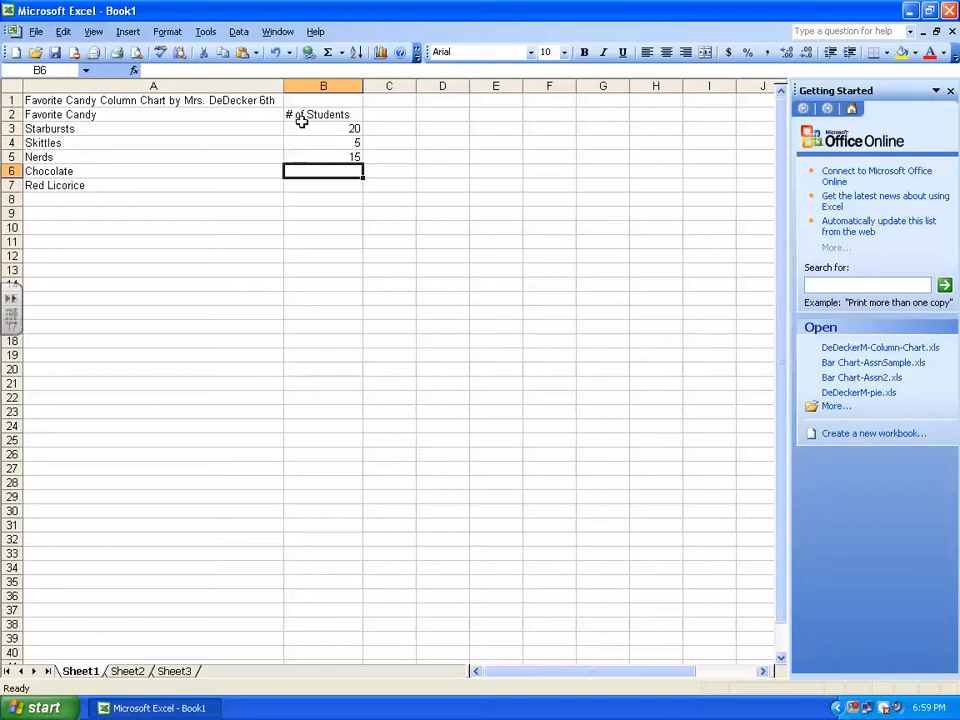
{"action": "type", "text": "8"}
{"action": "key", "text": "Return"}
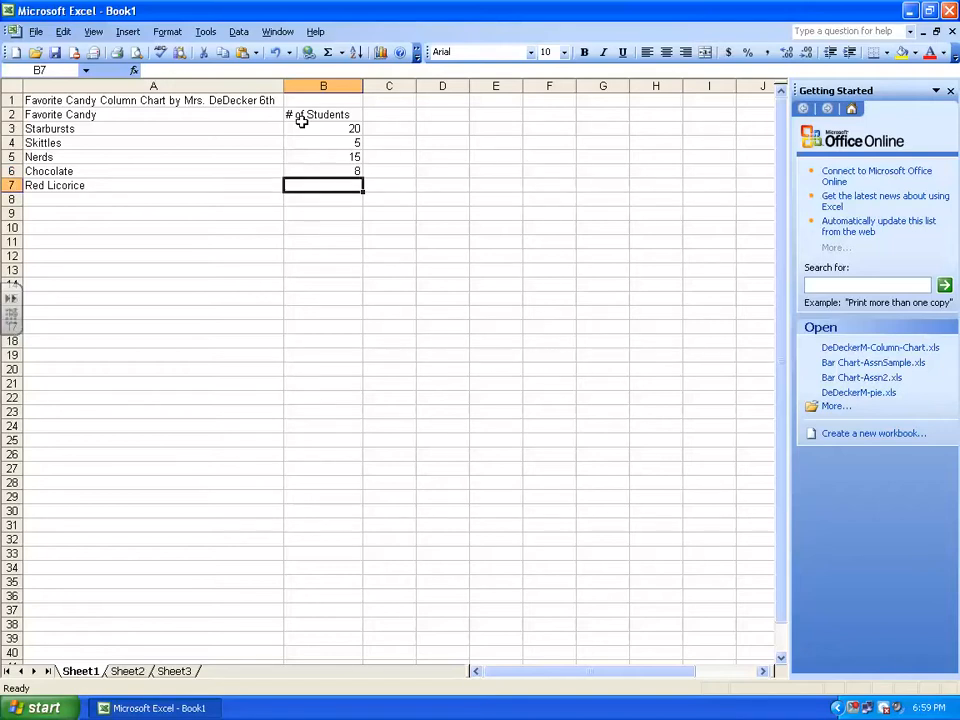
{"action": "type", "text": "12"}
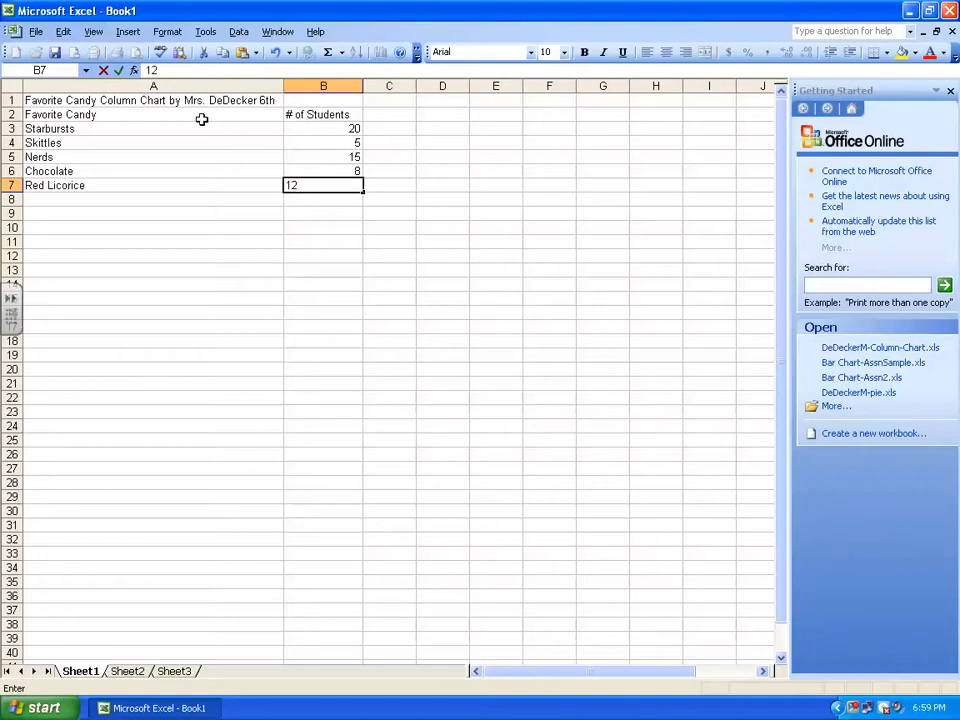
Start a clustered column chart from A2:B7 with the Chart Wizard, keeping the series in columns, and proceed to the chart options
{"action": "left_click", "coordinate": [120, 117]}
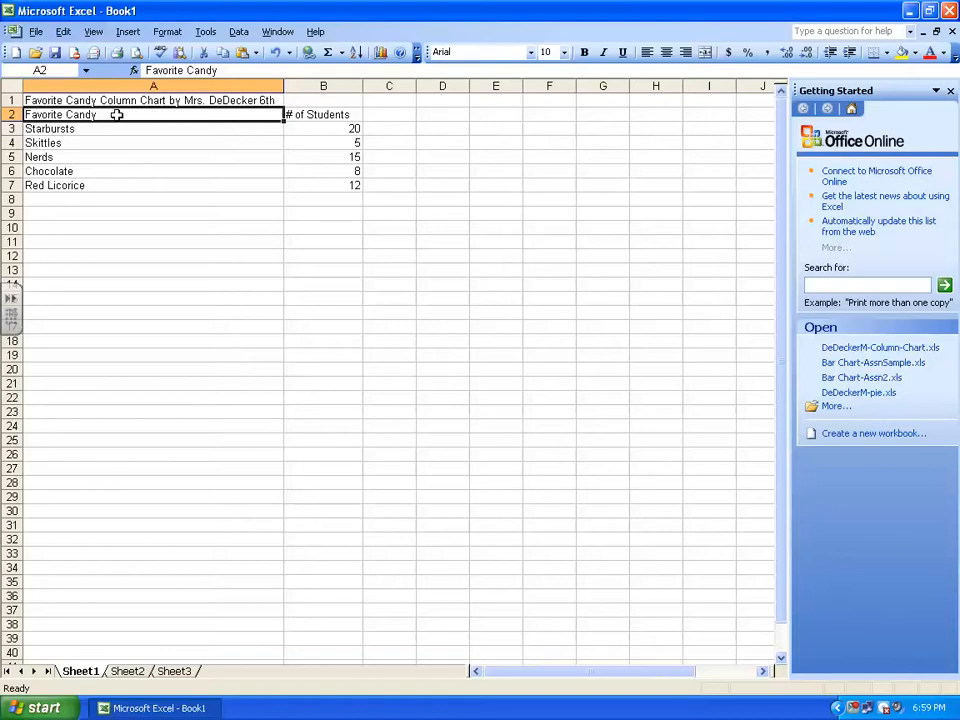
{"action": "left_click", "coordinate": [333, 185], "text": "shift"}
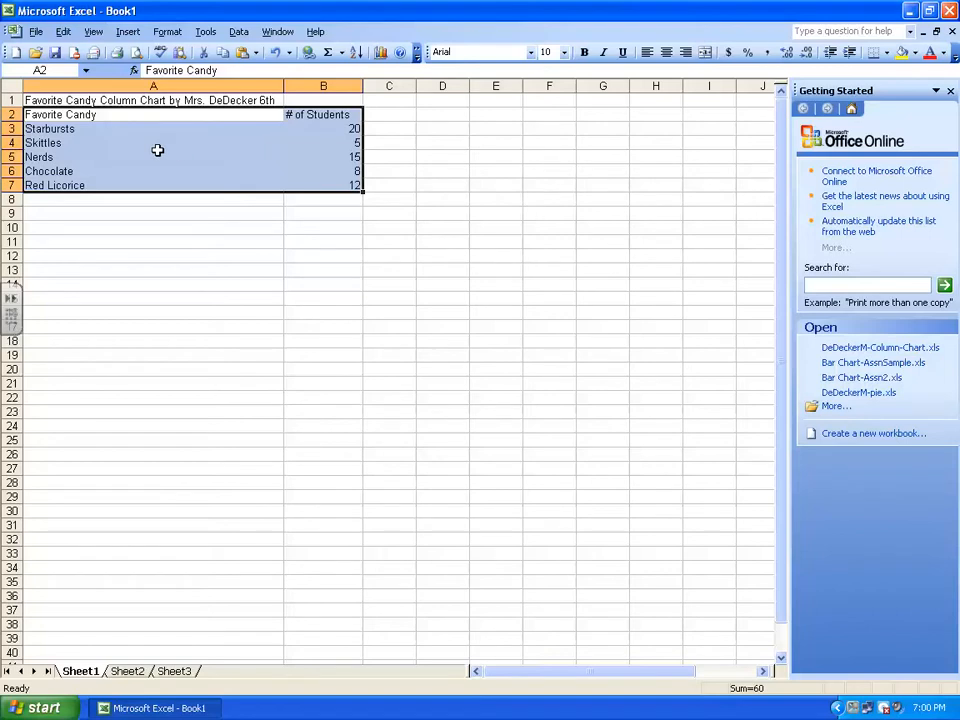
{"action": "left_click", "coordinate": [382, 55]}
{"action": "left_click", "coordinate": [381, 55]}
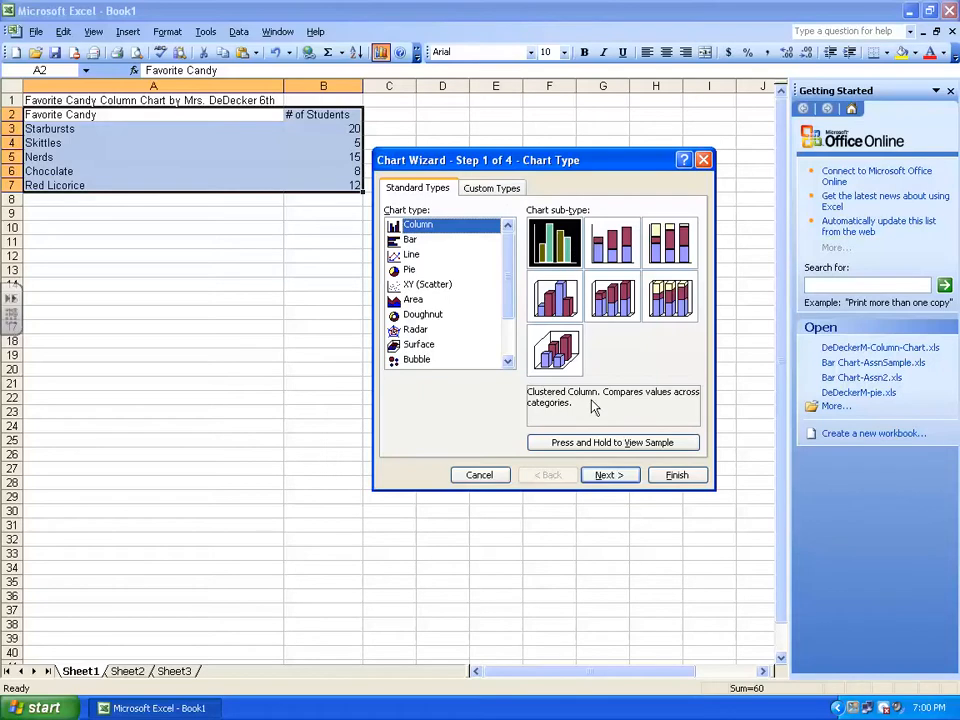
{"action": "left_click", "coordinate": [607, 479]}
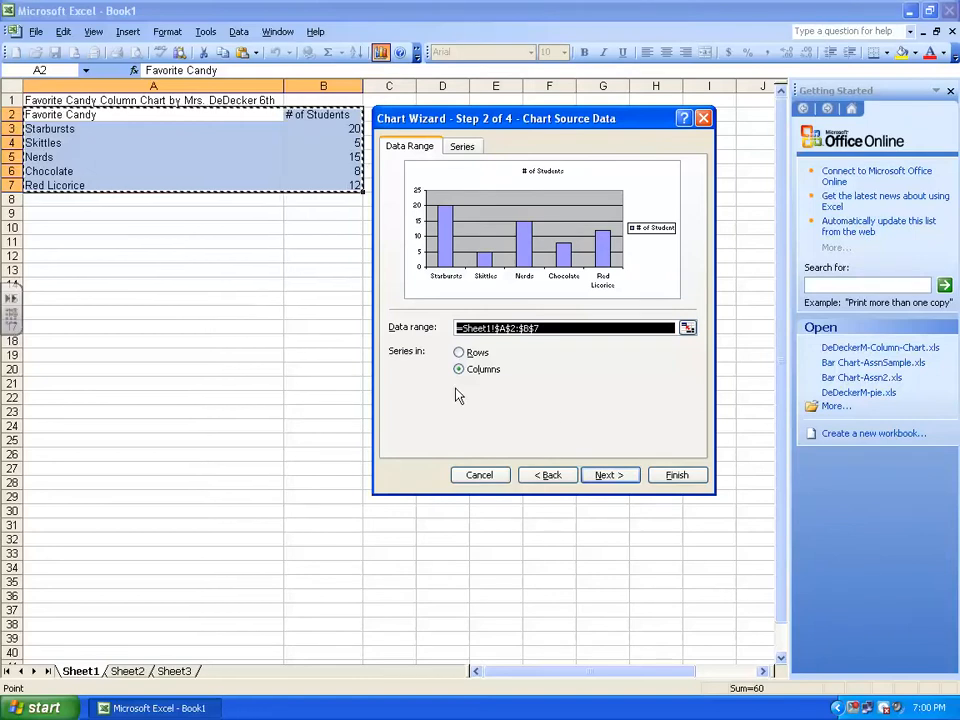
{"action": "left_click", "coordinate": [606, 477]}
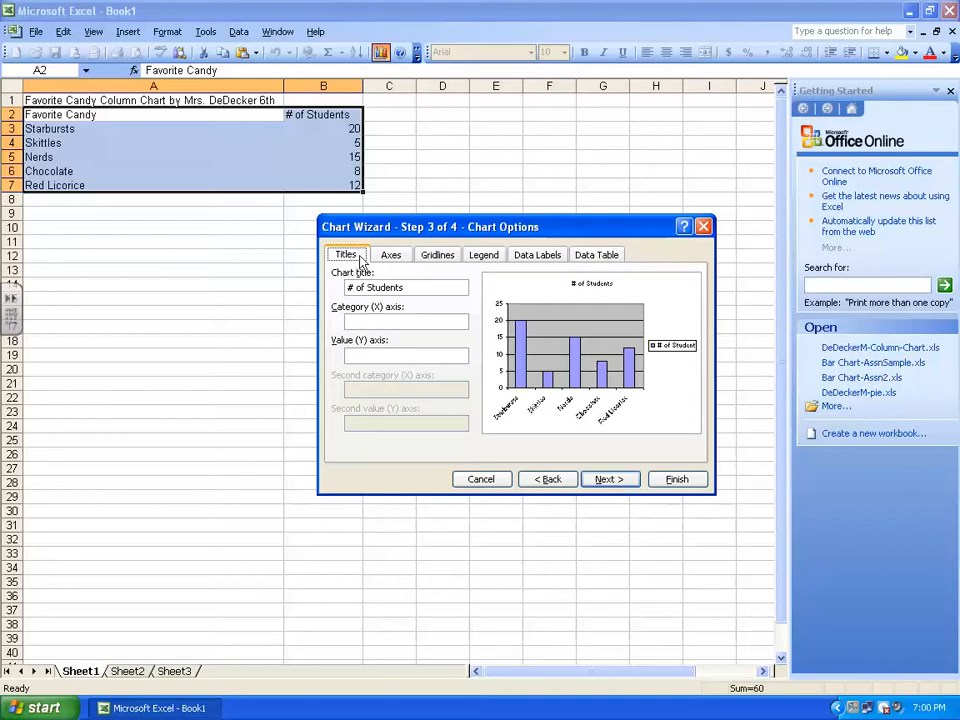
Replace the chart title with the copied heading text from A1, and title the category axis "Candy" and value axis "# of Students"
{"action": "left_click", "coordinate": [416, 288]}
{"action": "left_click_drag", "start_coordinate": [416, 288], "coordinate": [323, 288]}
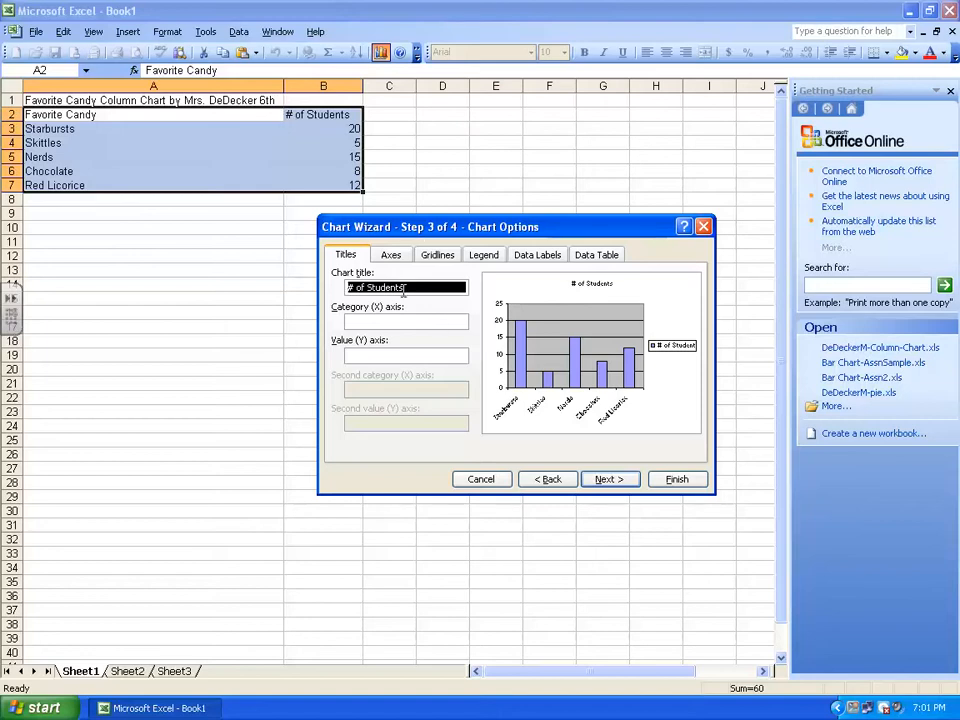
{"action": "key", "text": "ctrl+v"}
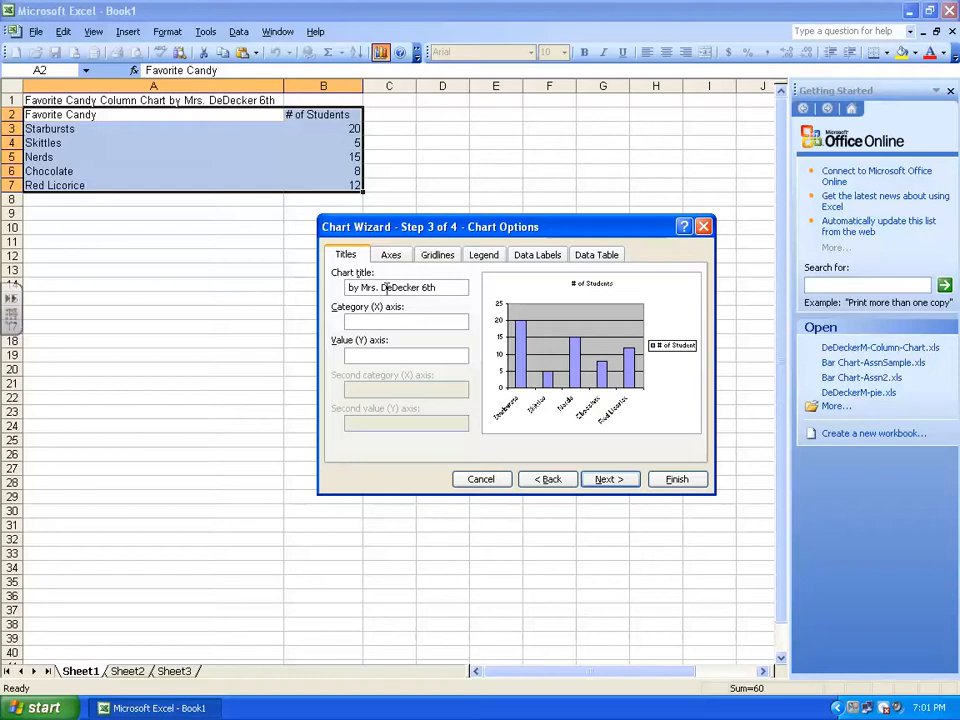
{"action": "left_click_drag", "start_coordinate": [385, 287], "coordinate": [313, 291]}
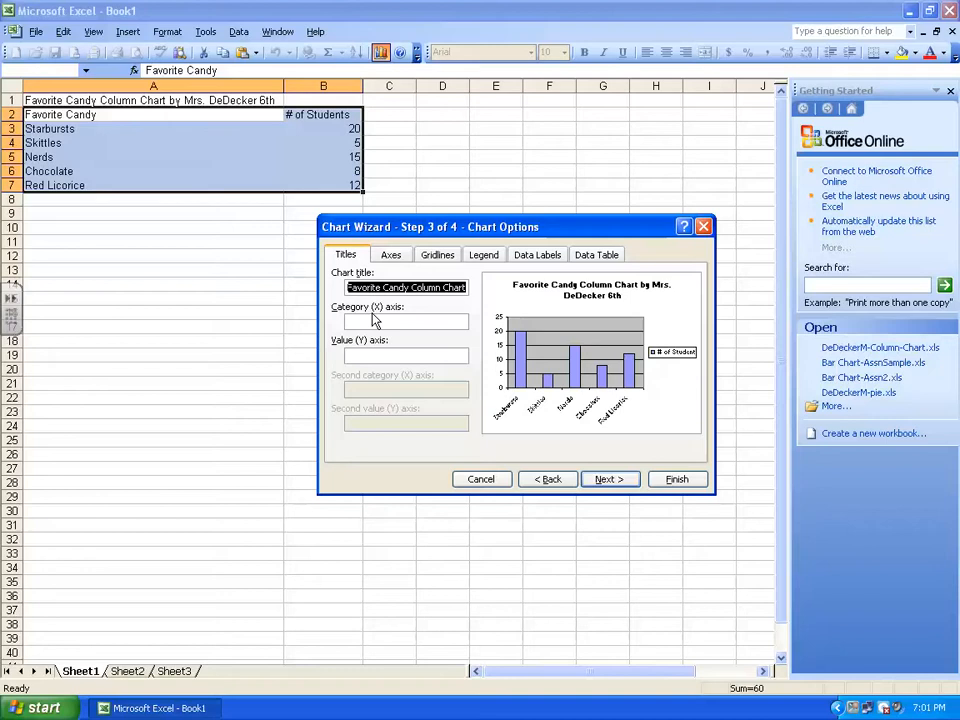
{"action": "left_click", "coordinate": [356, 320]}
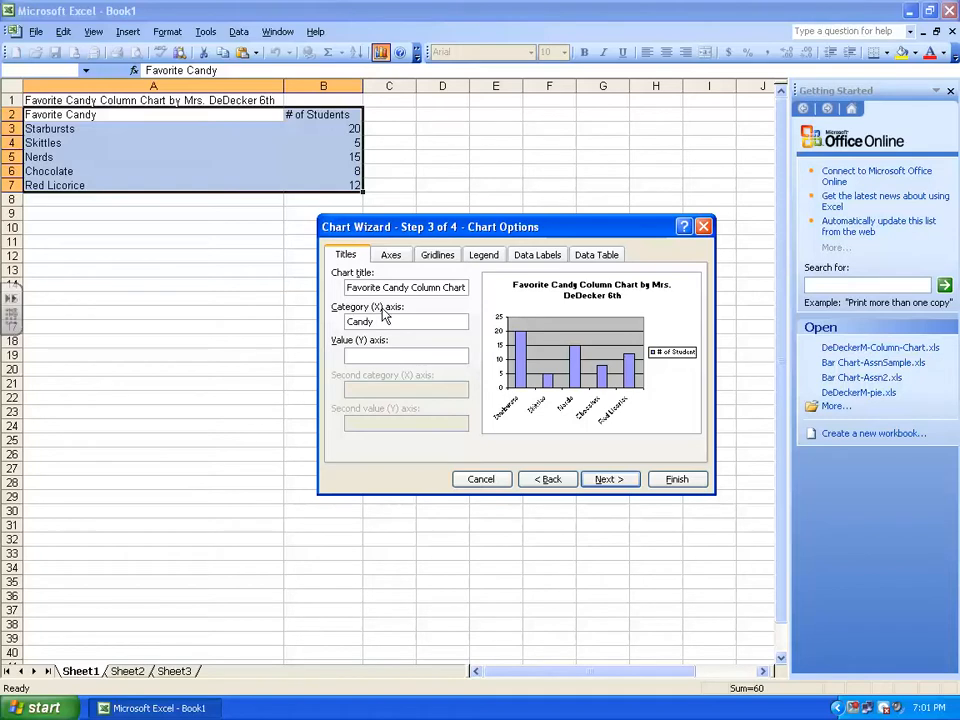
{"action": "left_click", "coordinate": [380, 356]}
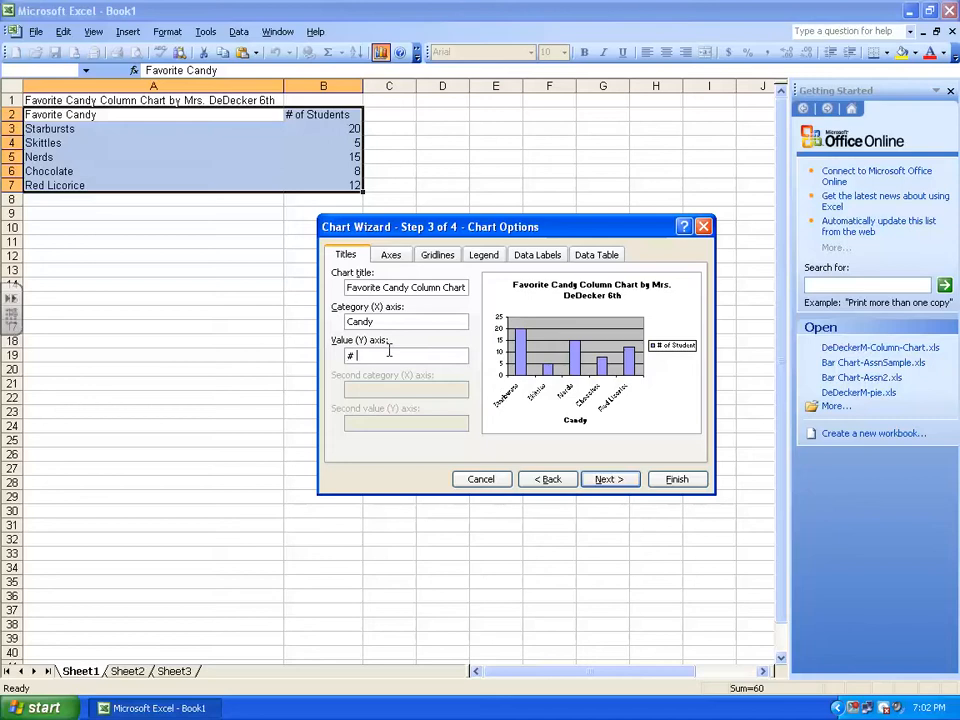
{"action": "type", "text": "# of Students"}
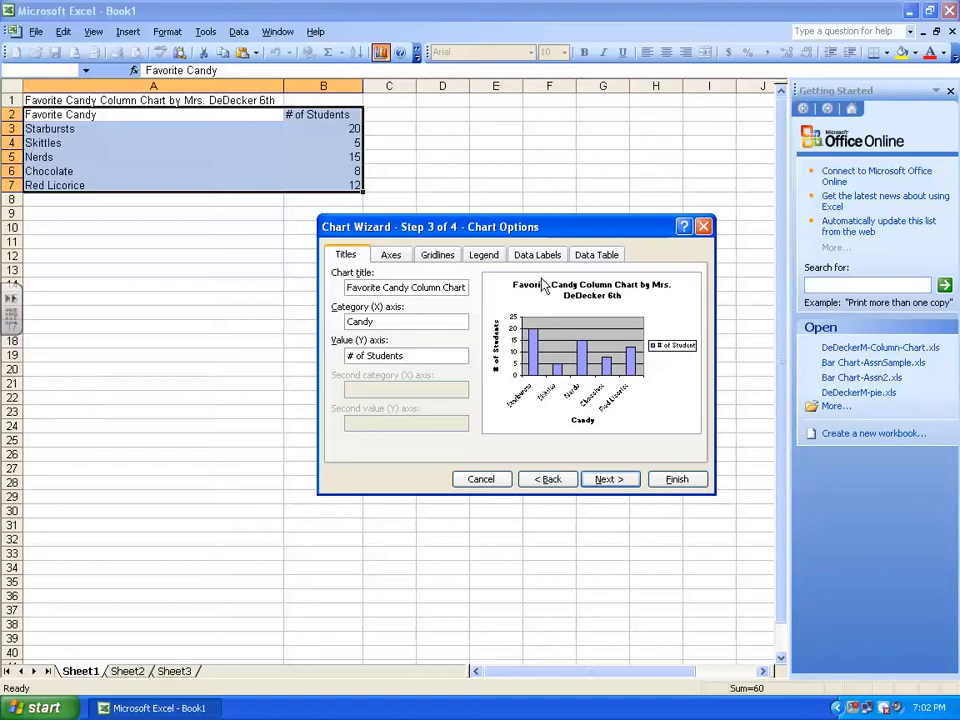
Turn off the chart's legend and proceed to the chart location settings
{"action": "left_click", "coordinate": [484, 256]}
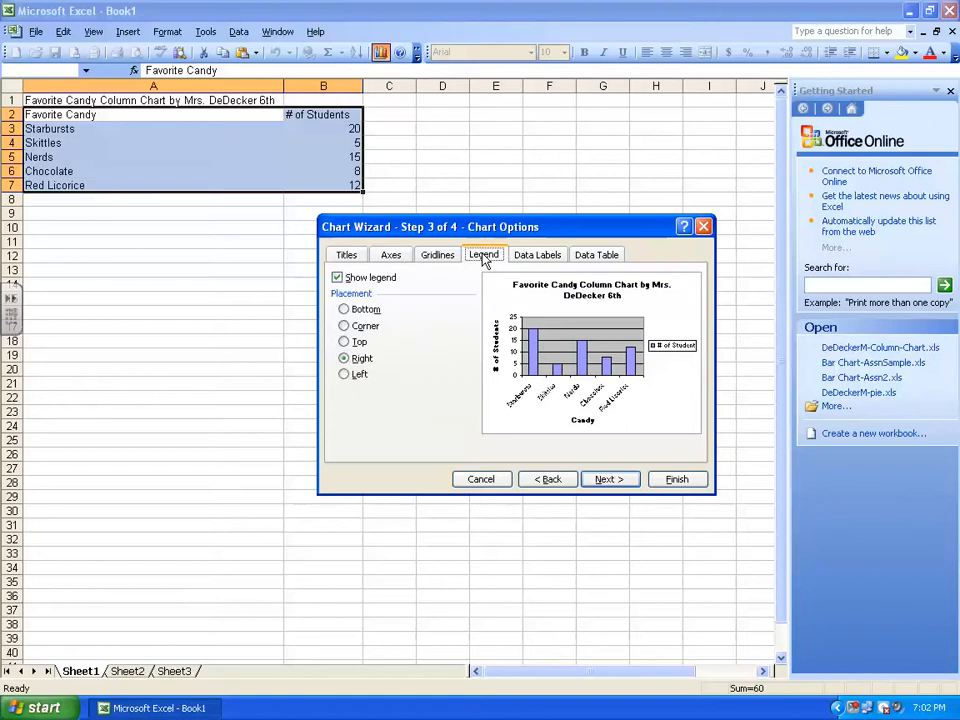
{"action": "left_click", "coordinate": [338, 279]}
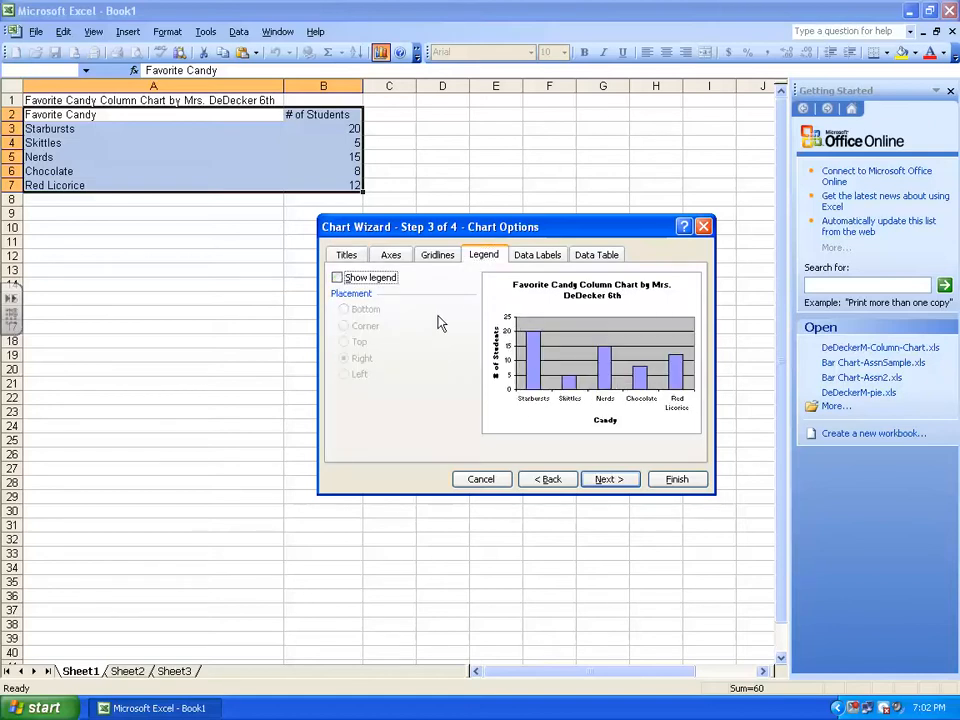
{"action": "left_click", "coordinate": [611, 481]}
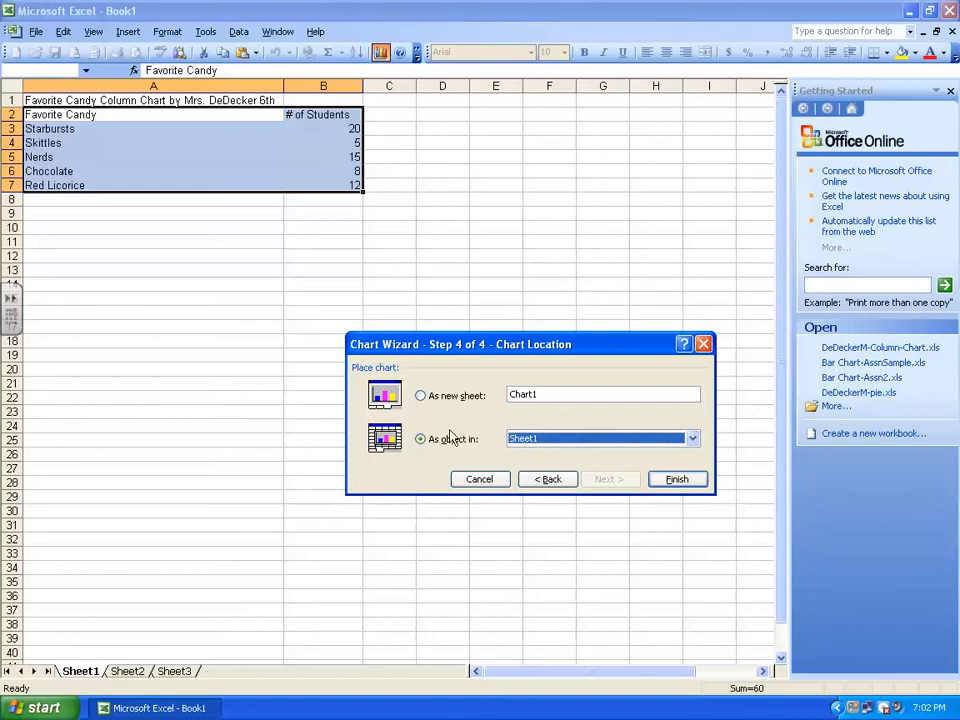
Place the chart as an object in Sheet1, move it below the data table starting at about A10, and deselect it
{"action": "left_click", "coordinate": [677, 480]}
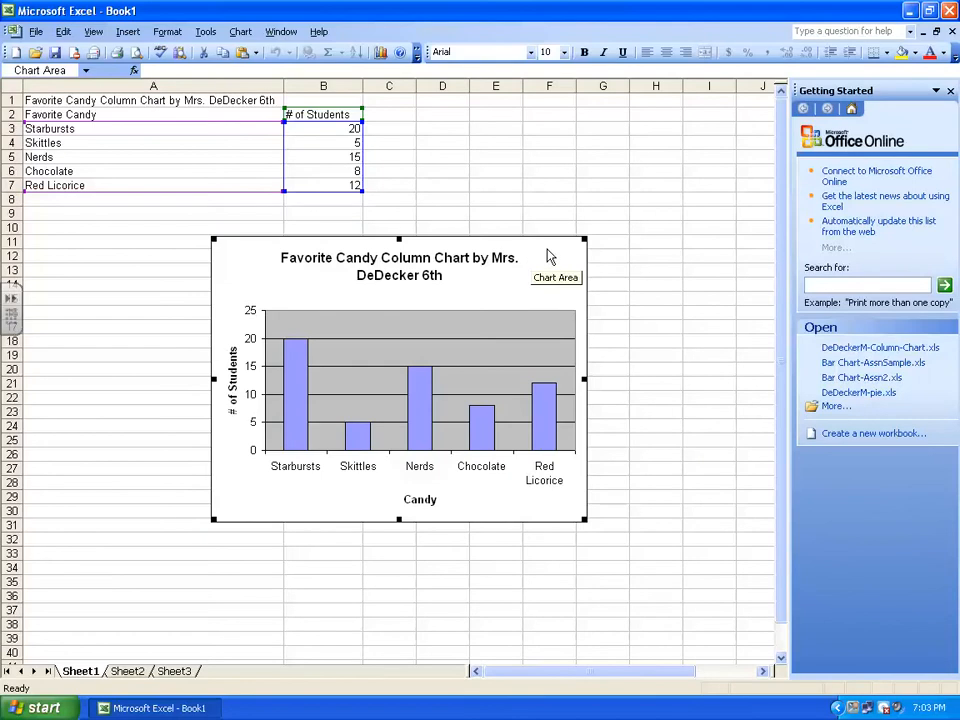
{"action": "left_click_drag", "start_coordinate": [540, 250], "coordinate": [361, 230]}
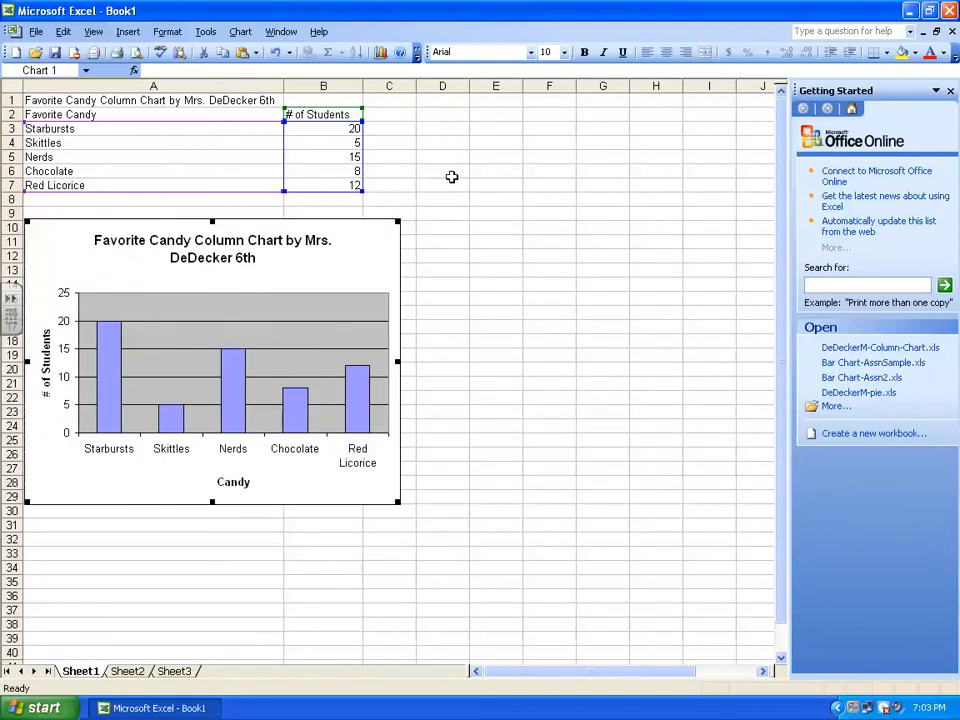
{"action": "left_click", "coordinate": [396, 188]}
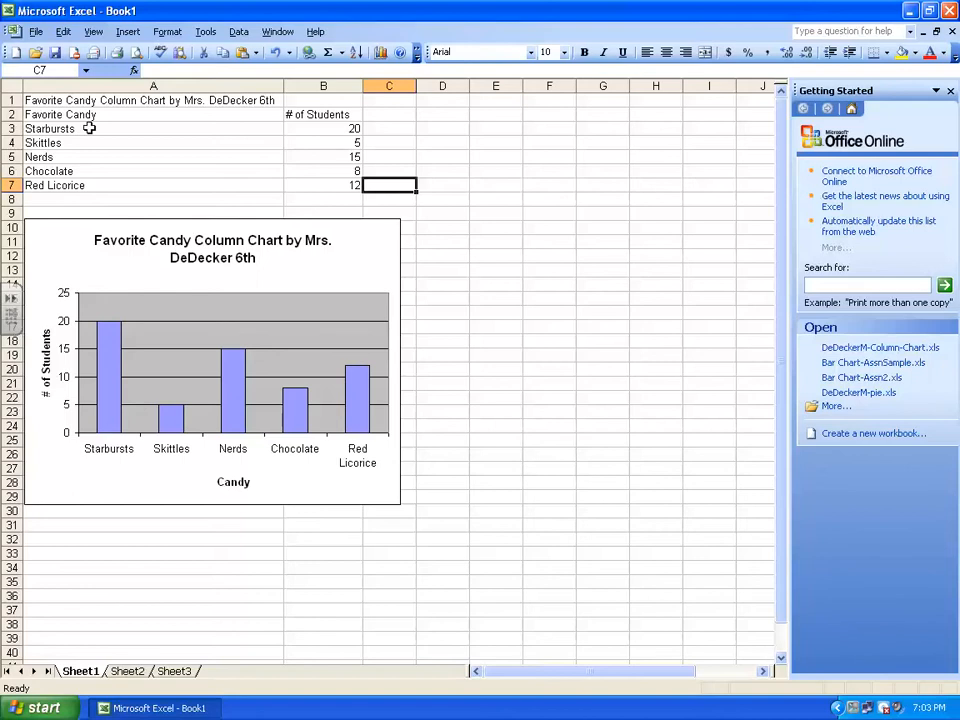
Print one copy of the active sheet on the HP LJ4050-Student printer
{"action": "left_click", "coordinate": [35, 33]}
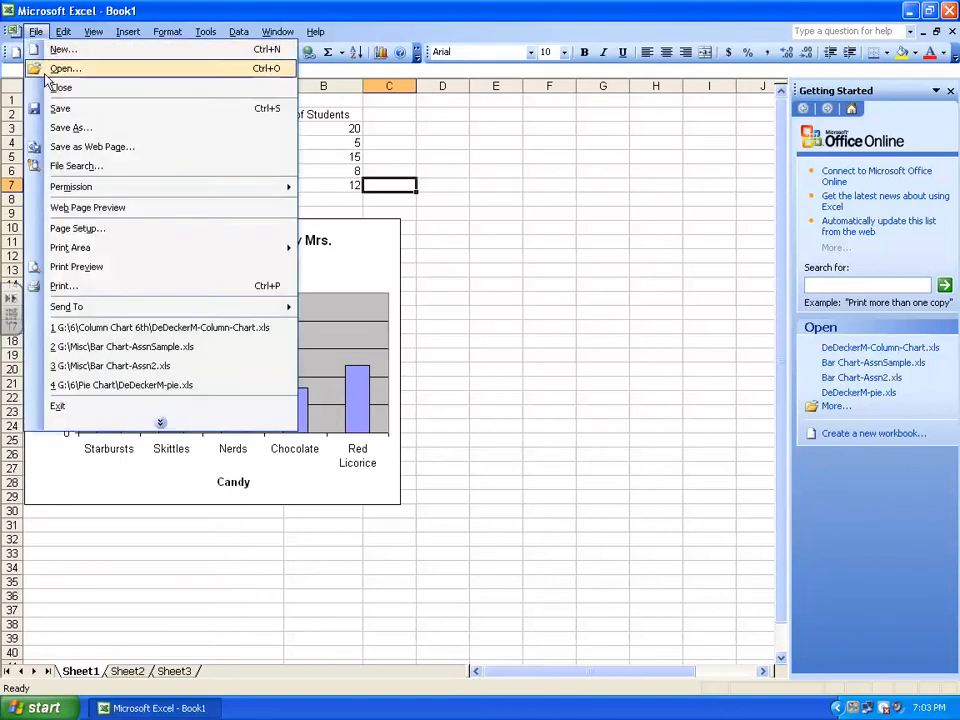
{"action": "left_click", "coordinate": [62, 286]}
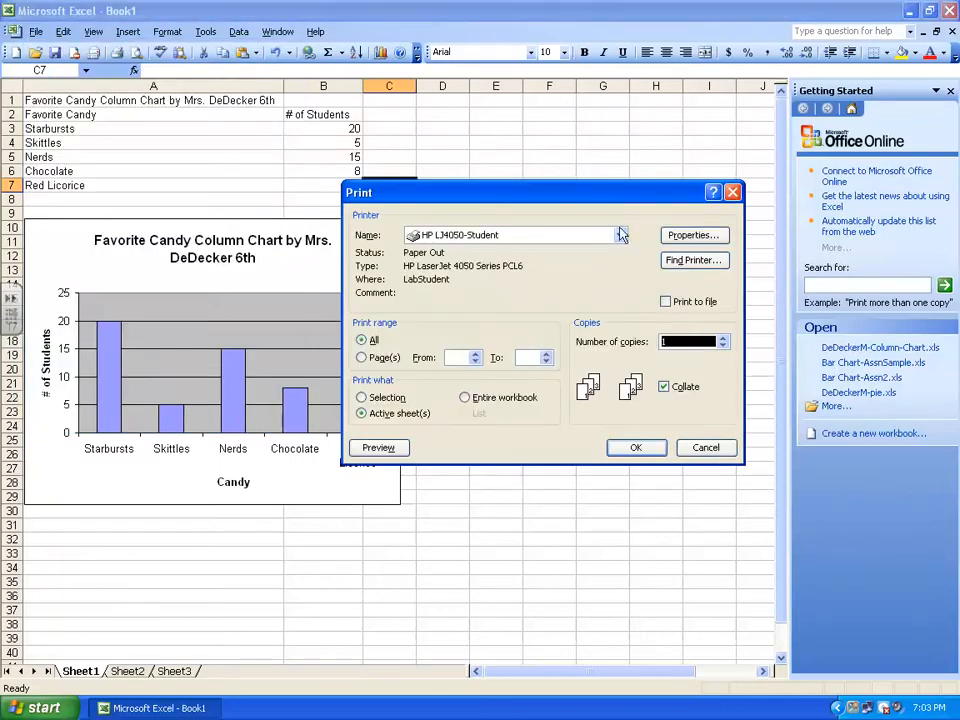
{"action": "left_click", "coordinate": [619, 238]}
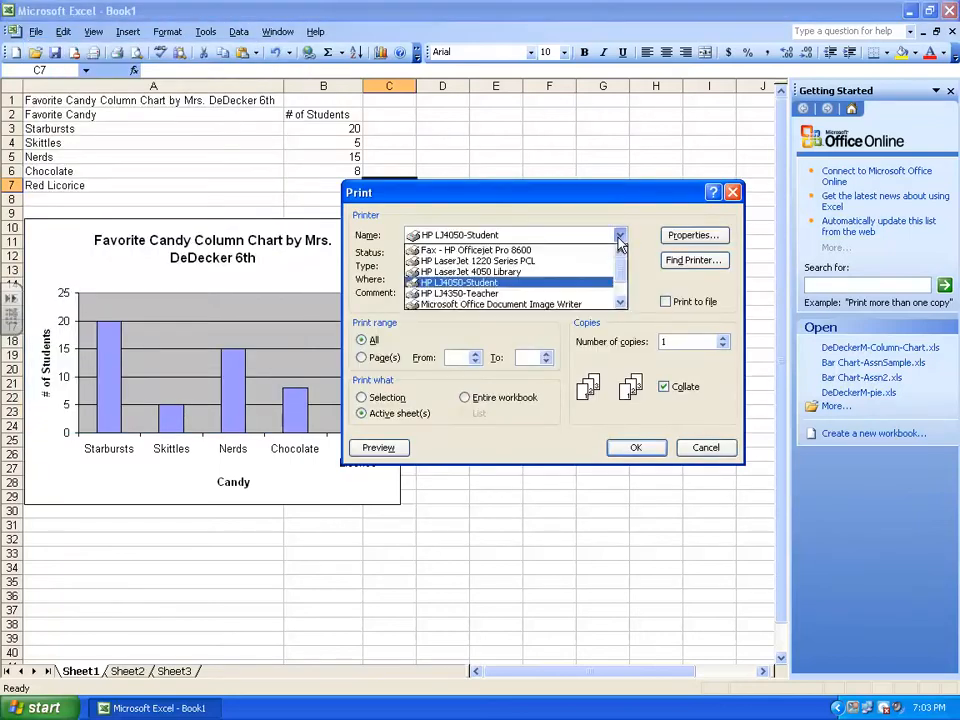
{"action": "left_click", "coordinate": [587, 303]}
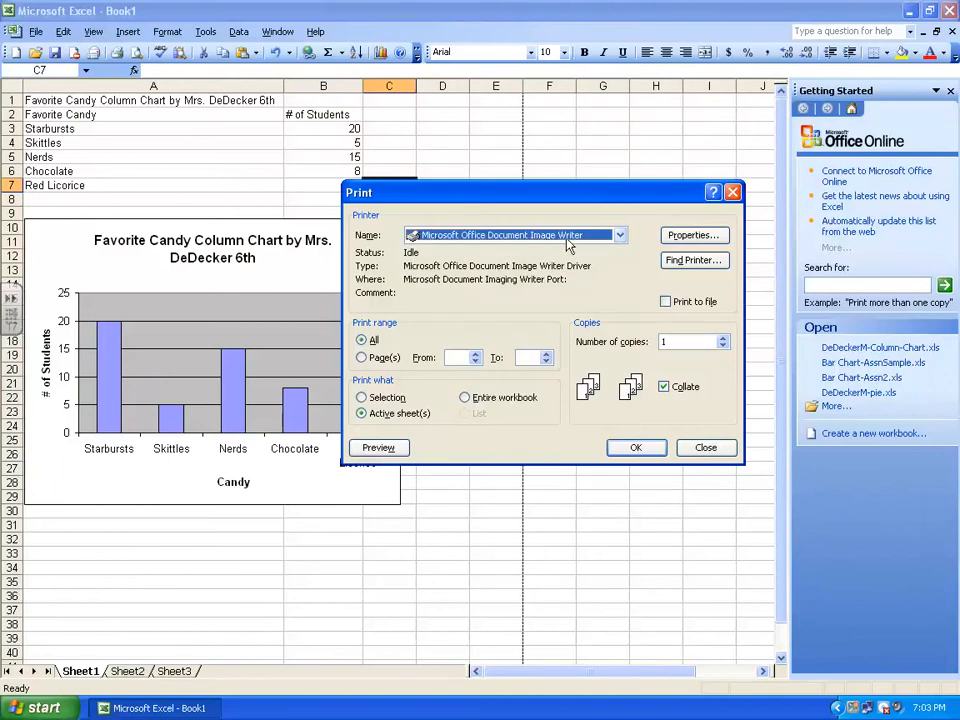
{"action": "left_click", "coordinate": [620, 237]}
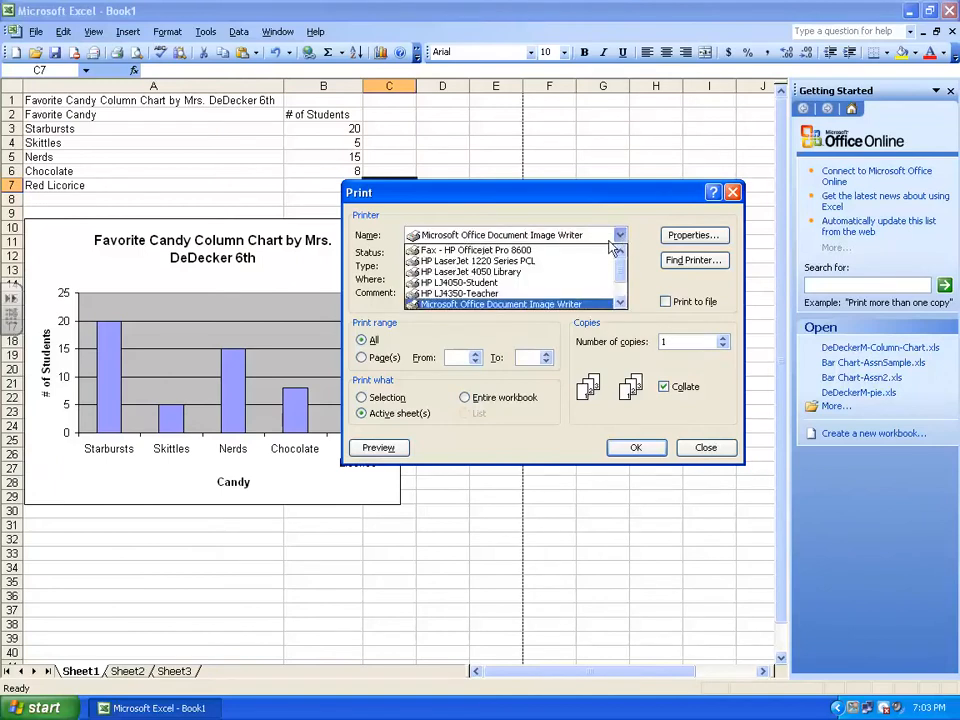
{"action": "left_click", "coordinate": [480, 284]}
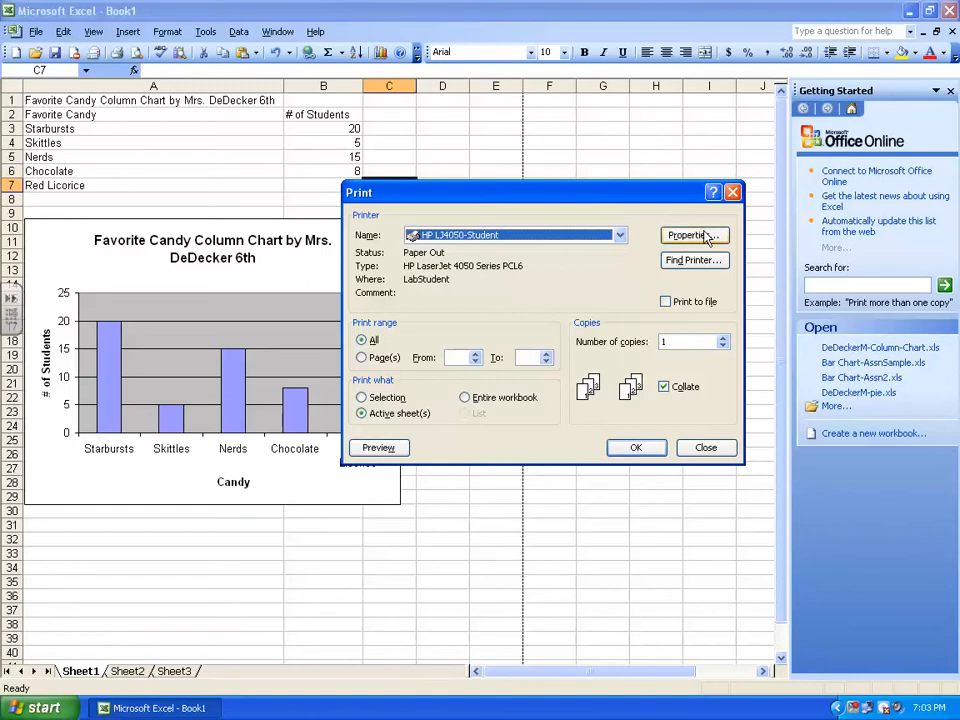
{"action": "left_click", "coordinate": [633, 449]}
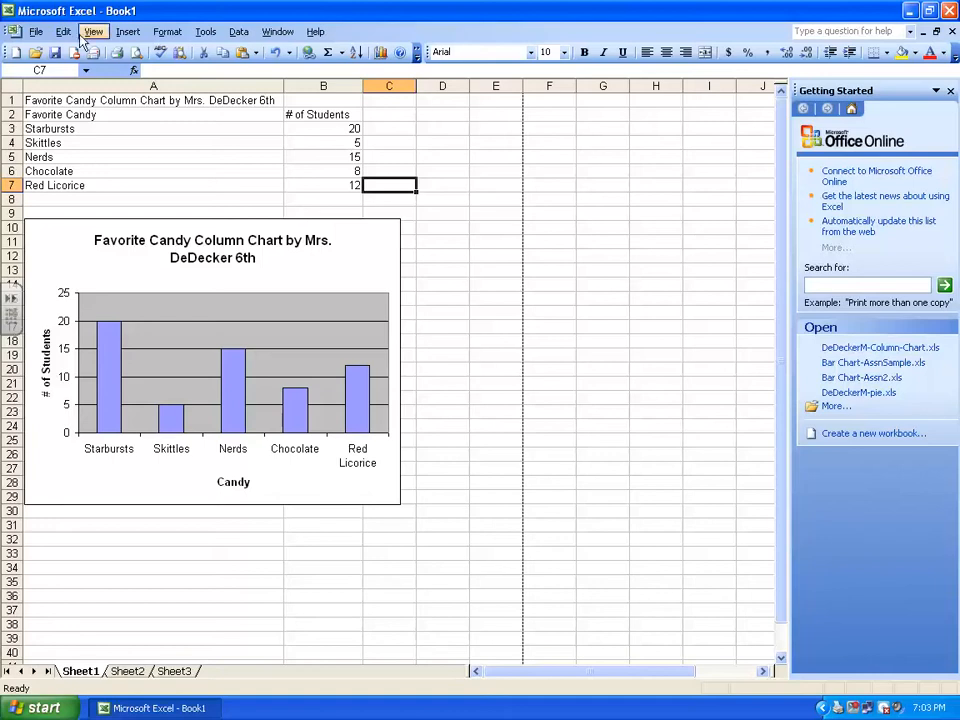
Save the workbook in folder 6\Column Chart 6th on the G: network drive, replacing the existing column chart workbook there
{"action": "left_click", "coordinate": [36, 33]}
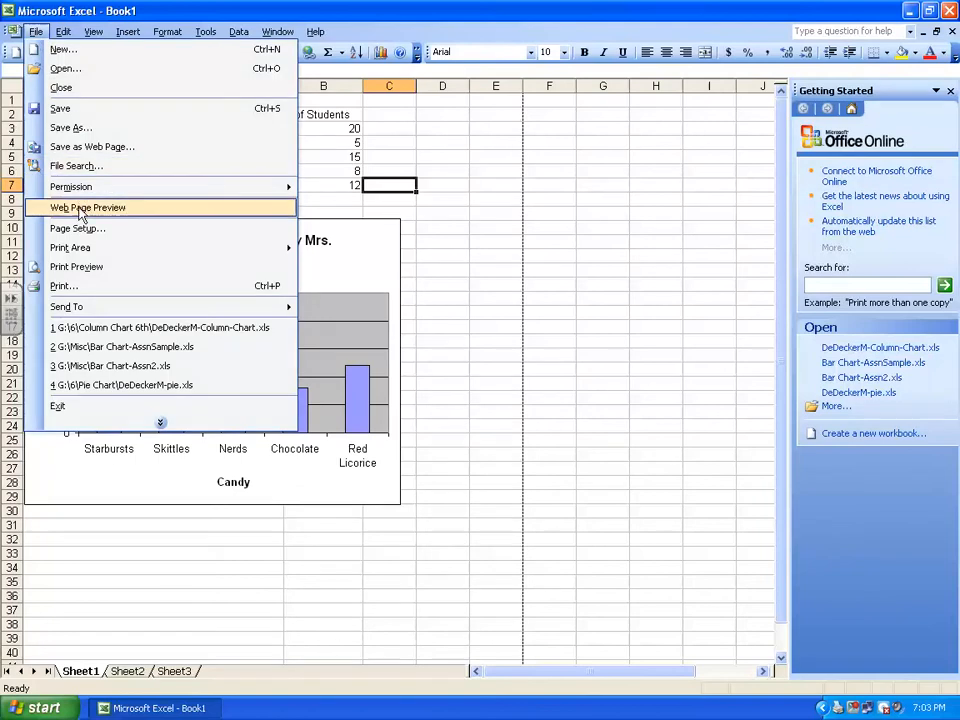
{"action": "left_click", "coordinate": [70, 128]}
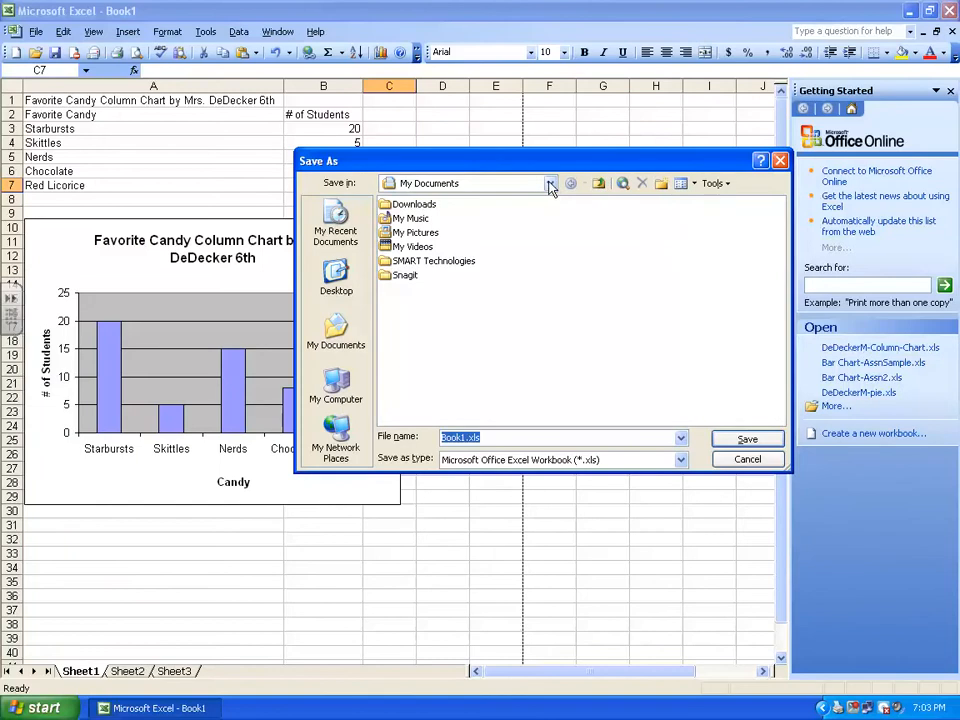
{"action": "left_click", "coordinate": [551, 185]}
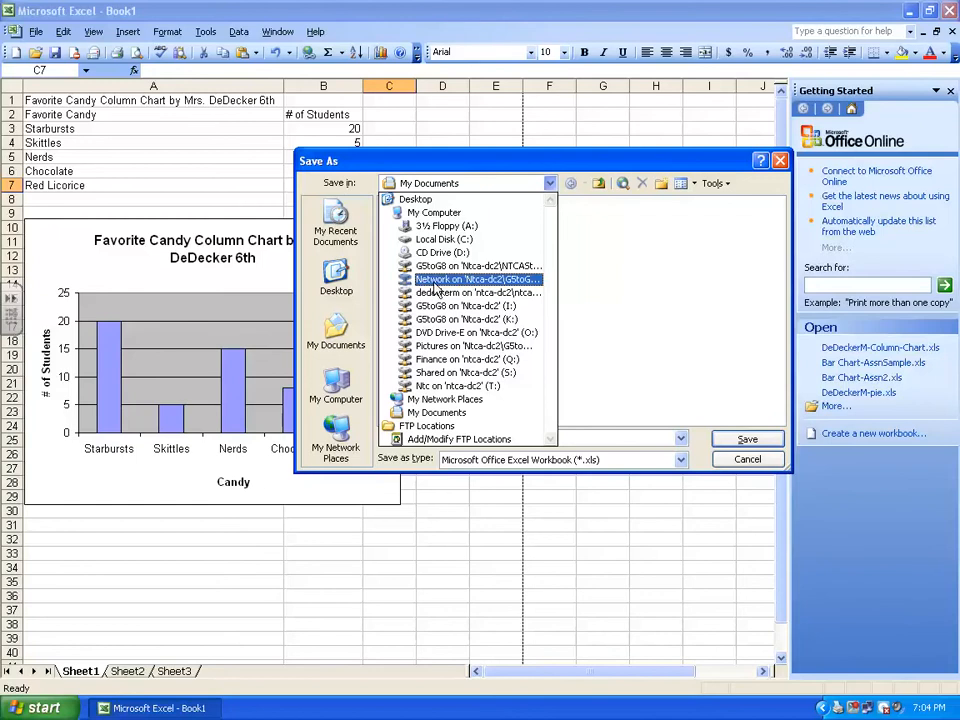
{"action": "left_click", "coordinate": [447, 283]}
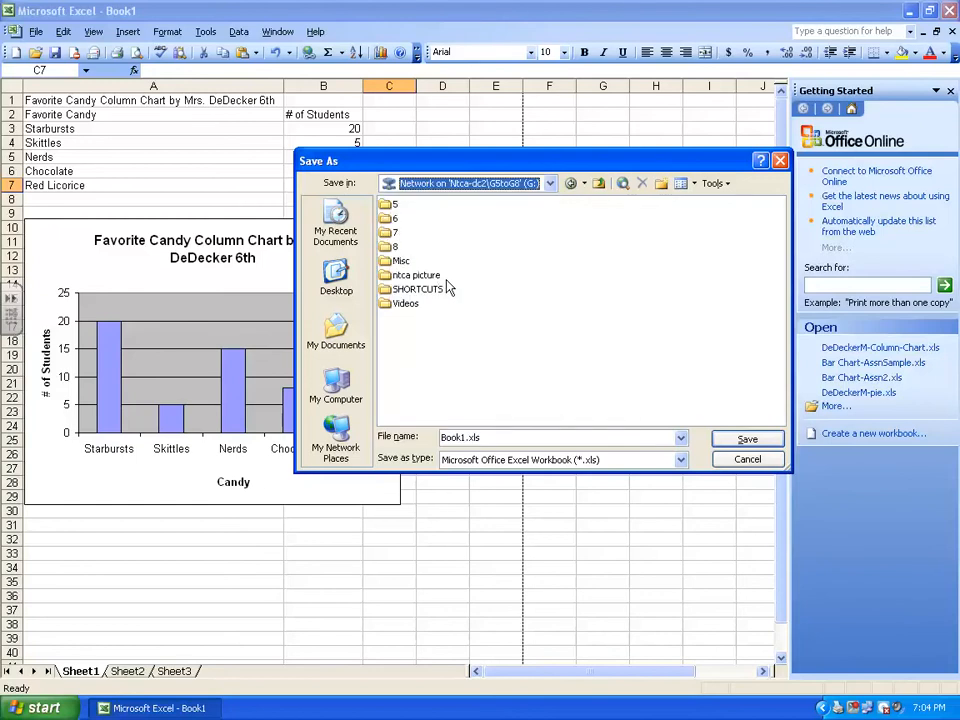
{"action": "double_click", "coordinate": [388, 219]}
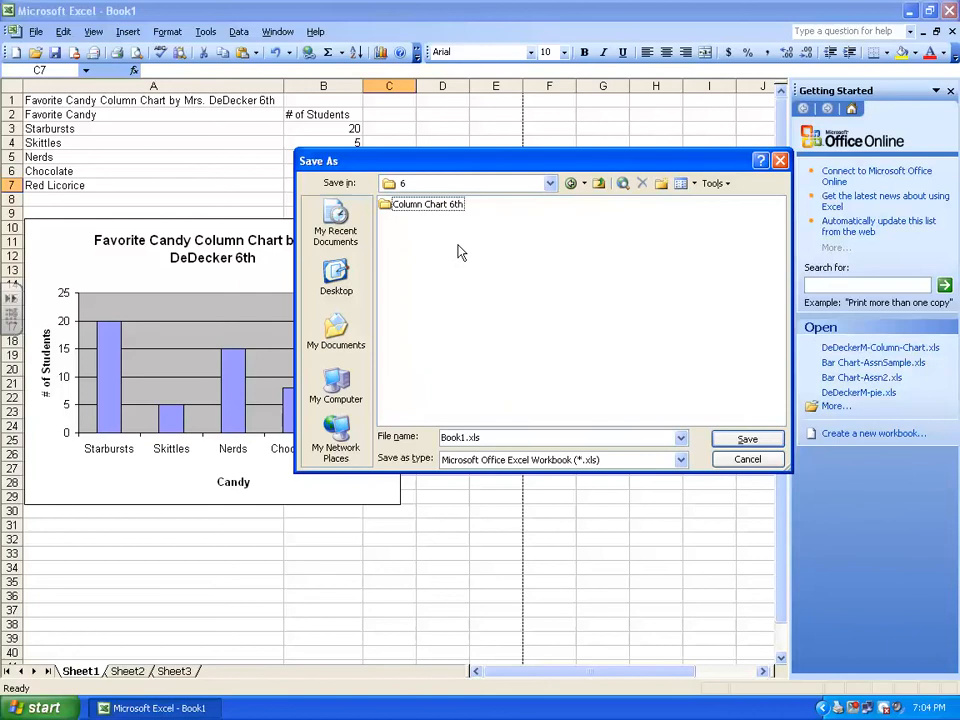
{"action": "double_click", "coordinate": [386, 207]}
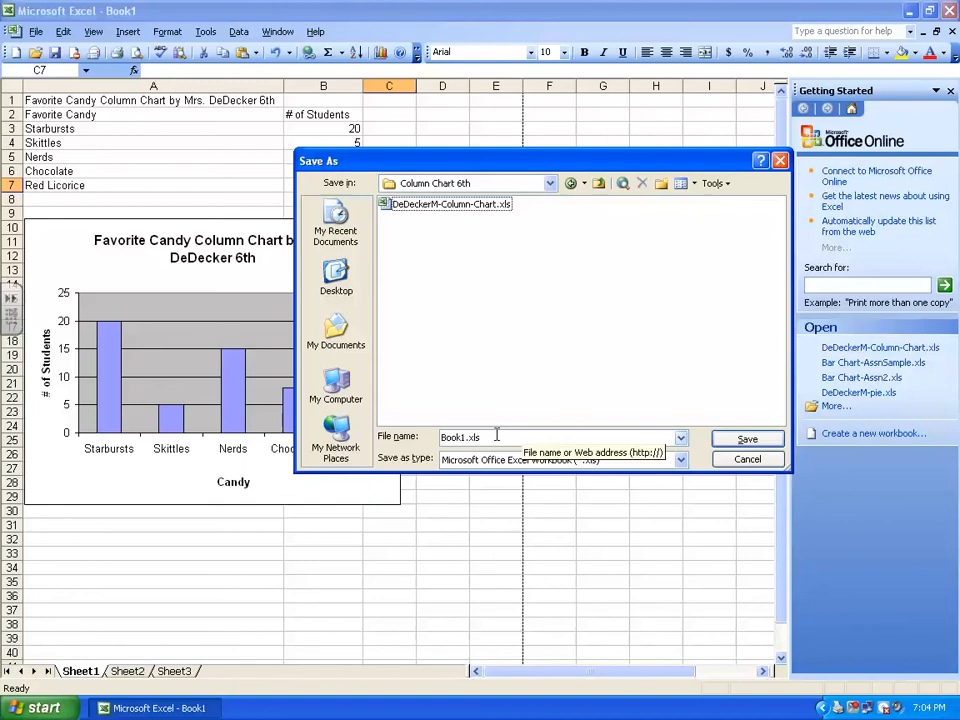
{"action": "left_click", "coordinate": [443, 205]}
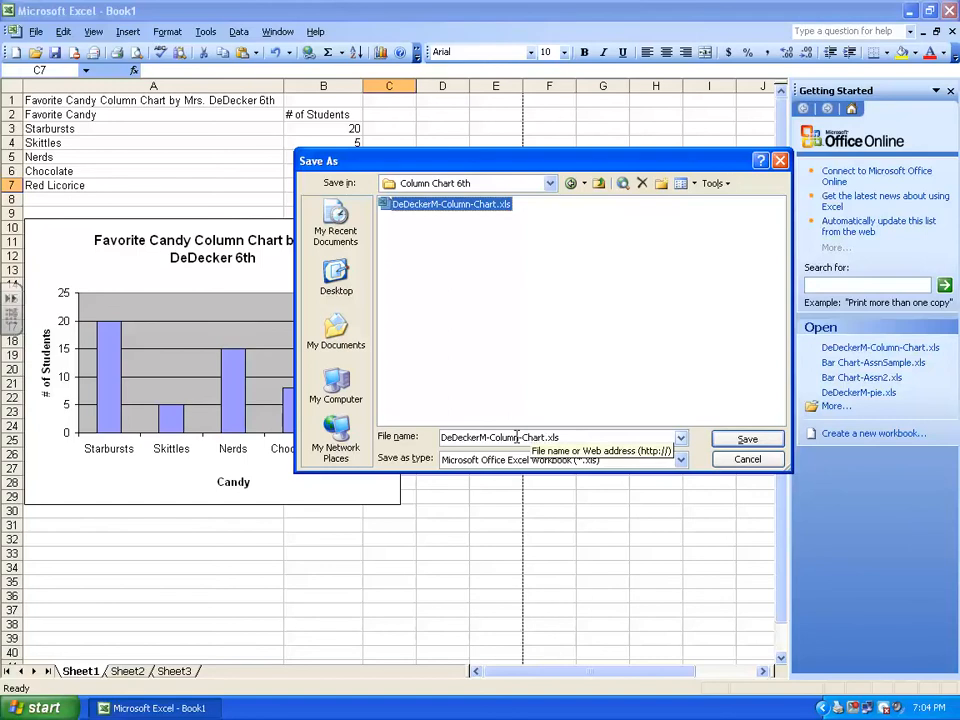
{"action": "left_click", "coordinate": [746, 441]}
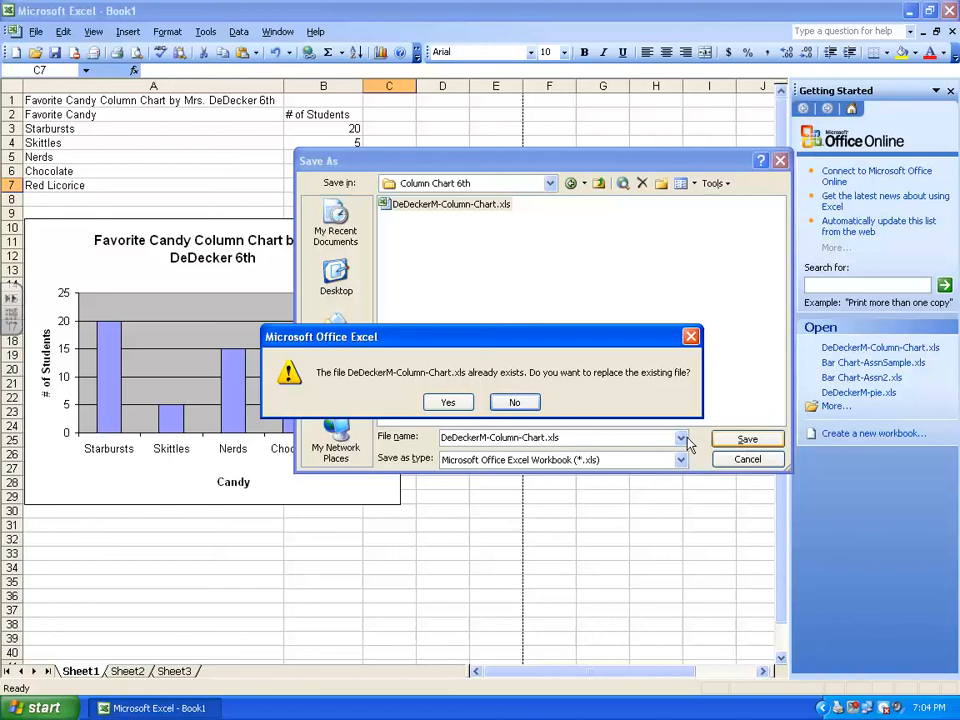
{"action": "left_click", "coordinate": [448, 403]}
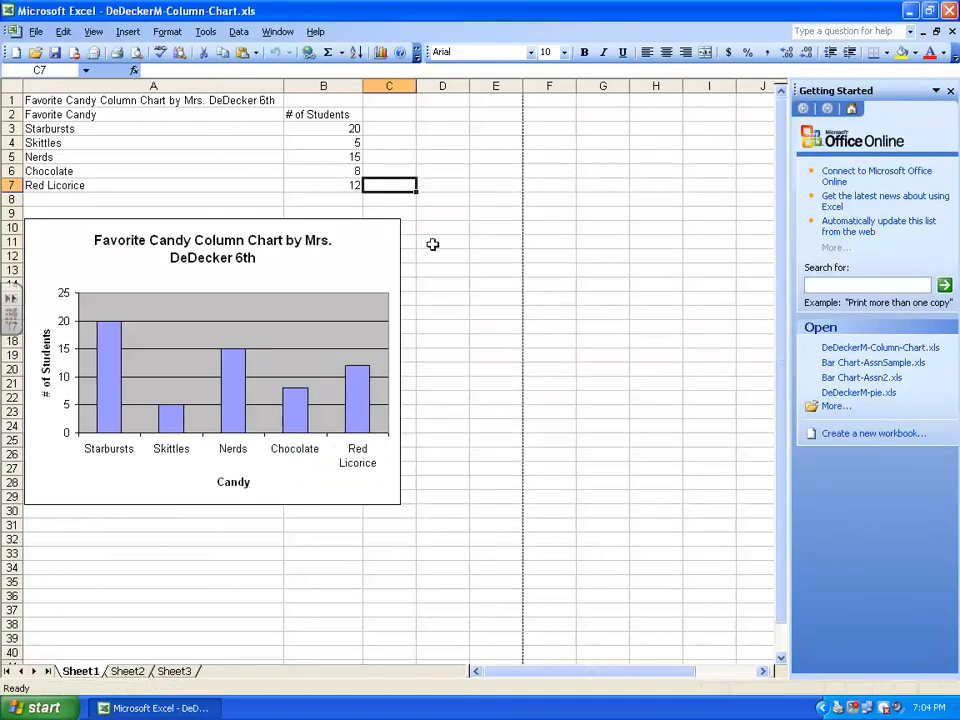